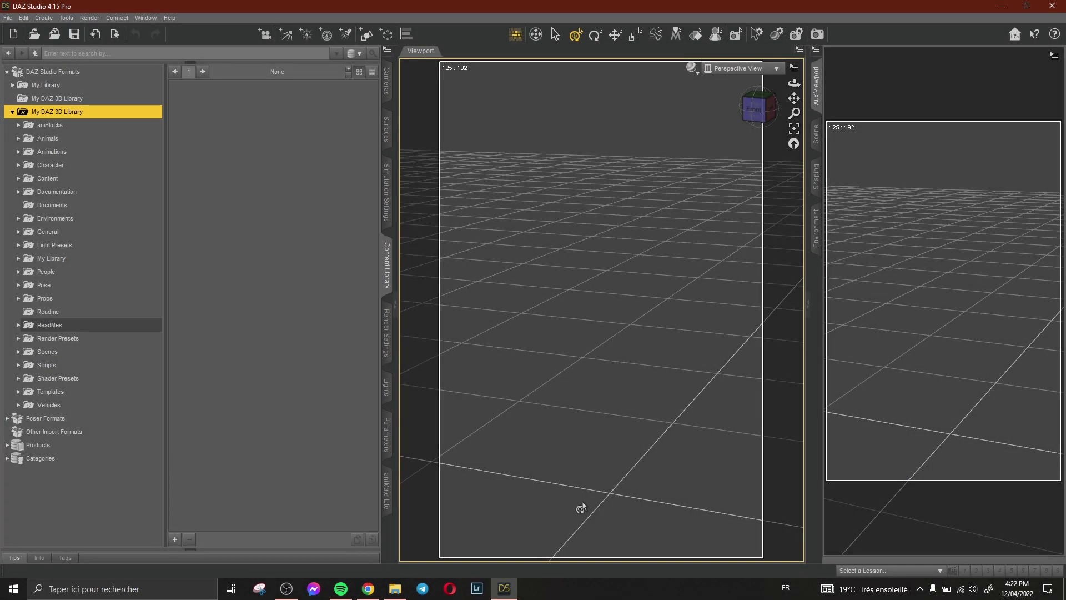
Switch to File Explorer and open the reference render ji74747-4 from the Exportation sans titre folder
click(396, 589)
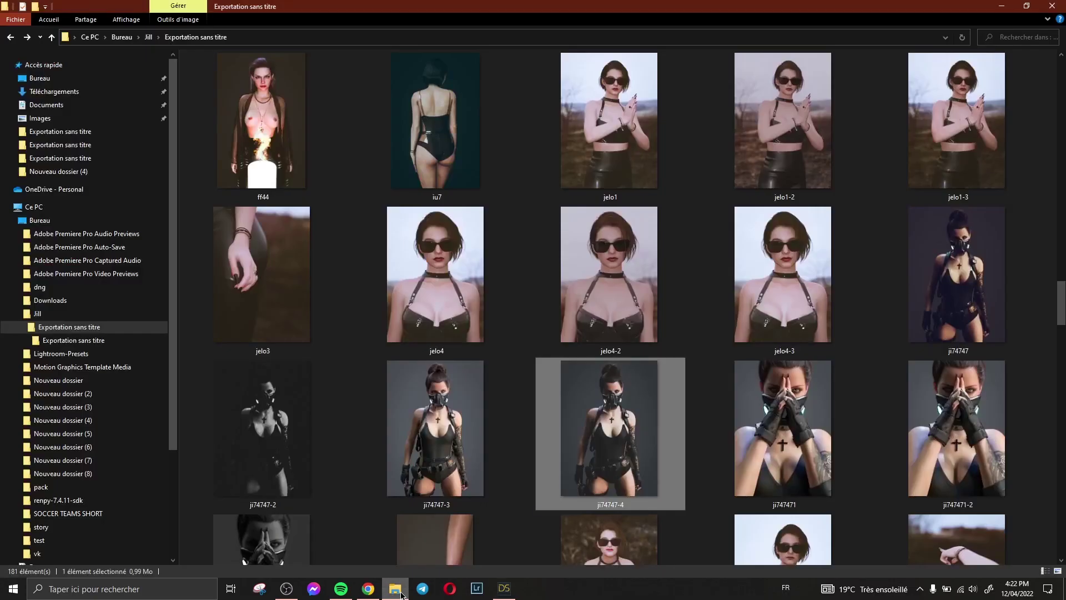
double_click(615, 433)
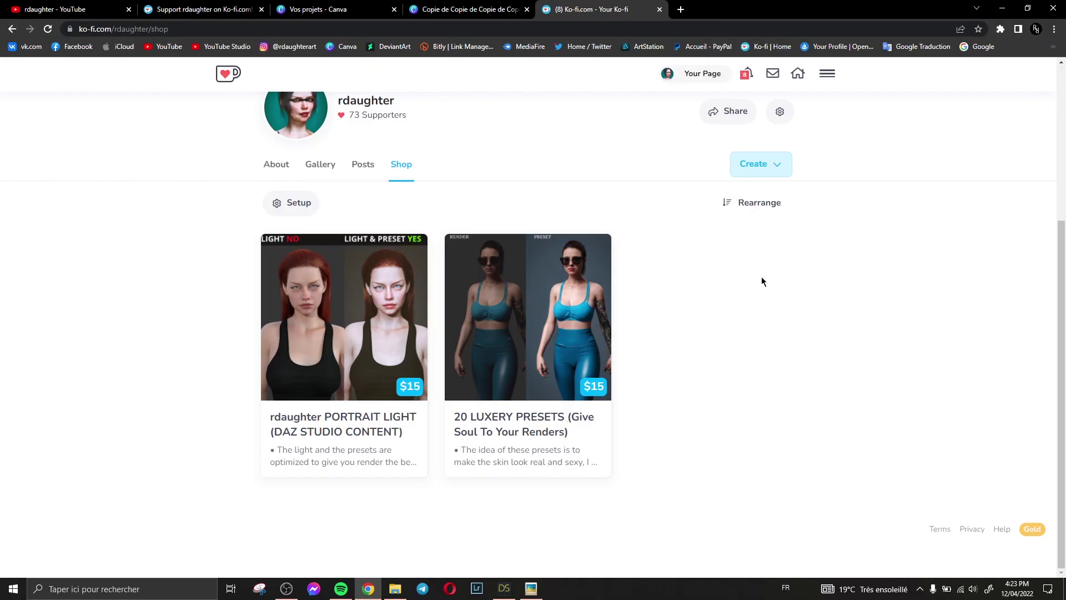
Open the 20 LUXERY PRESETS item in the Ko-fi shop and browse its render and preset comparison images
click(577, 307)
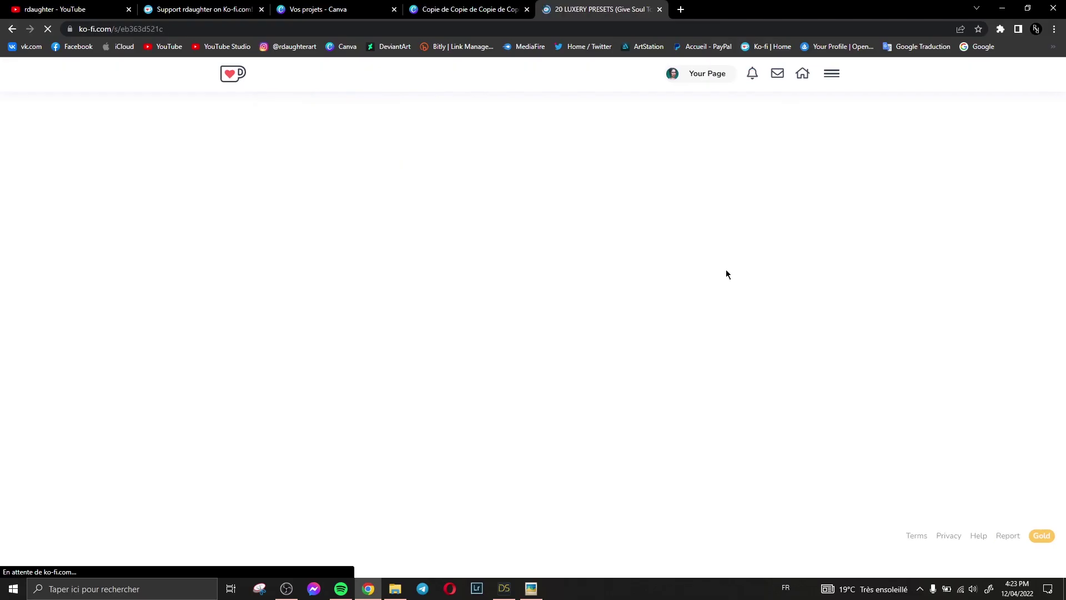
click(515, 253)
click(515, 252)
click(515, 252)
click(516, 255)
click(516, 254)
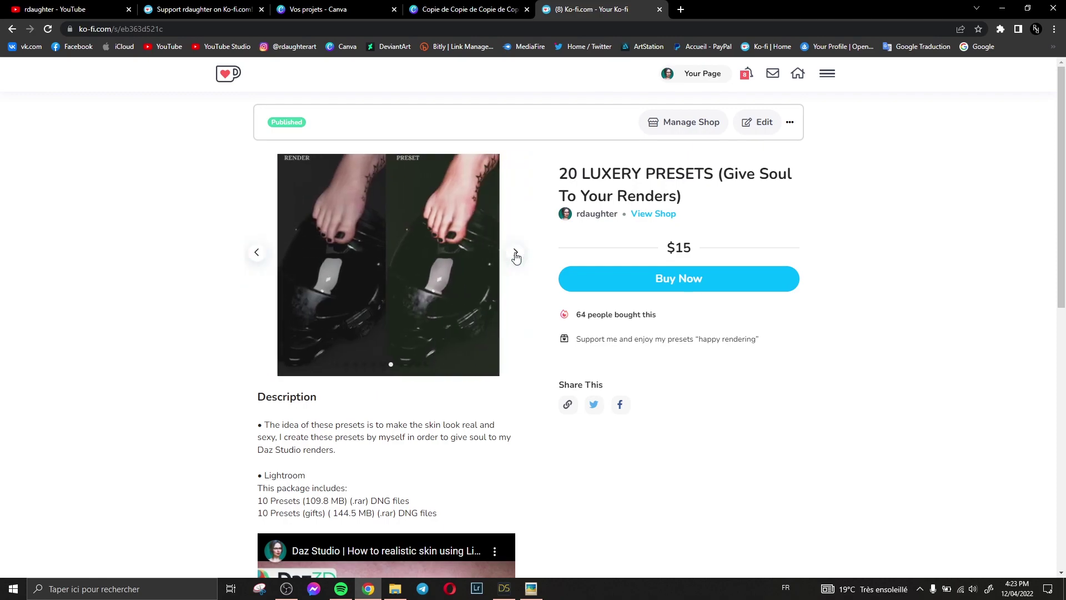
click(516, 255)
click(515, 254)
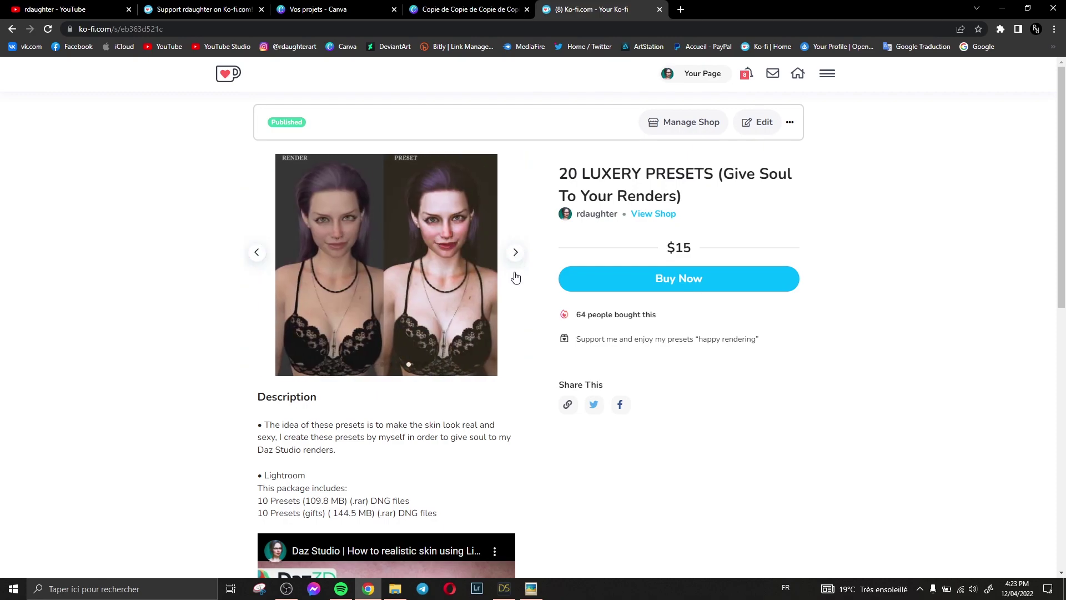
click(517, 261)
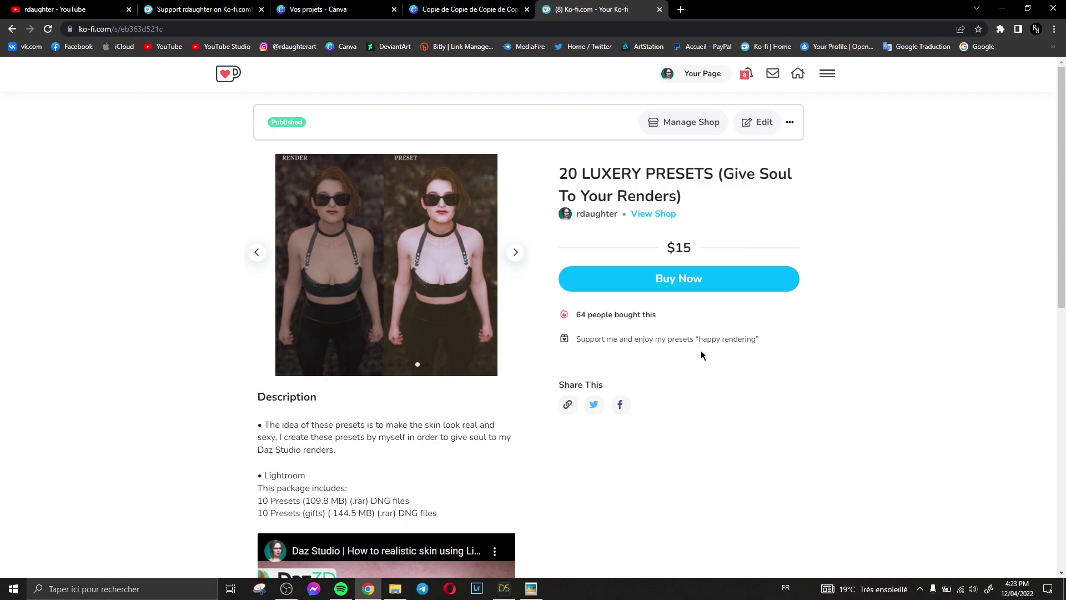
Open the rdaughter PORTRAIT LIGHT (DAZ STUDIO CONTENT) item from the shop's other items
scroll(701, 351, down, 4)
scroll(700, 351, up, 4)
scroll(701, 351, down, 4)
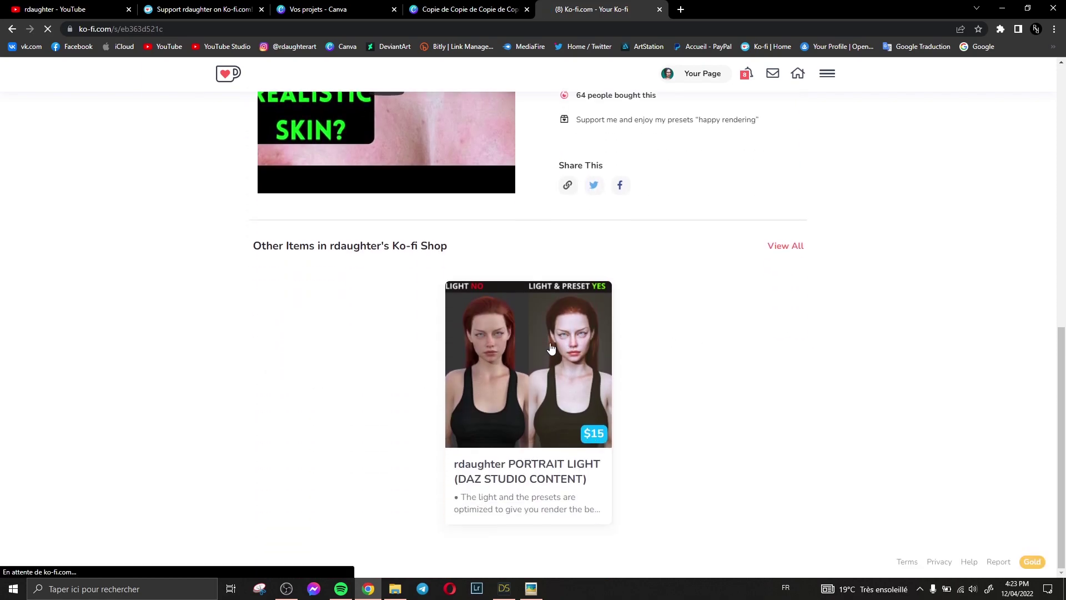
click(538, 313)
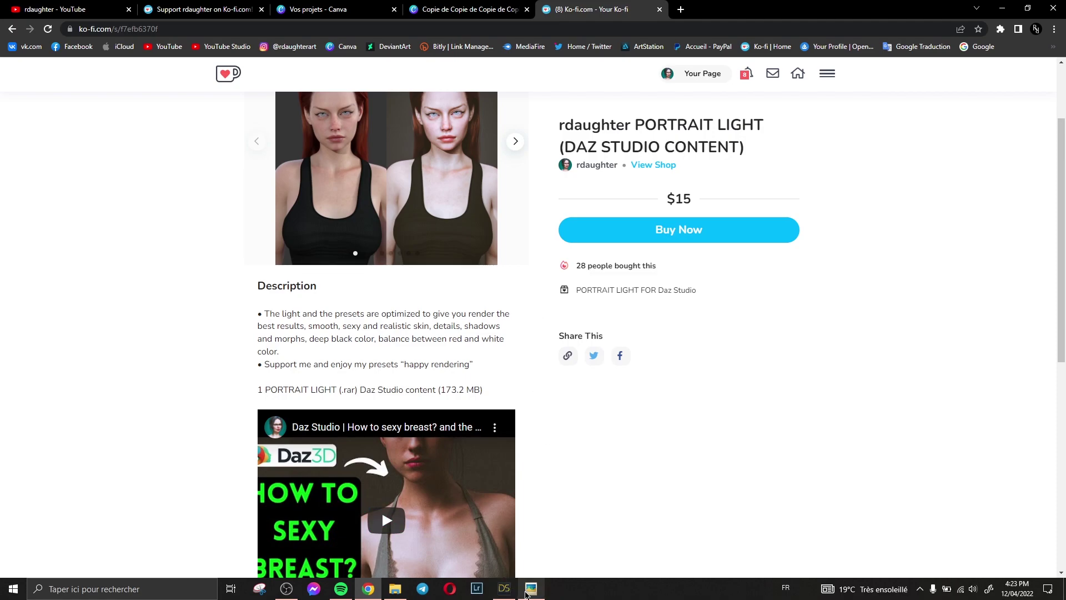
Check the reference render ji74747-4 and, in DAZ Studio, expand the People folder of My DAZ 3D Library
click(529, 589)
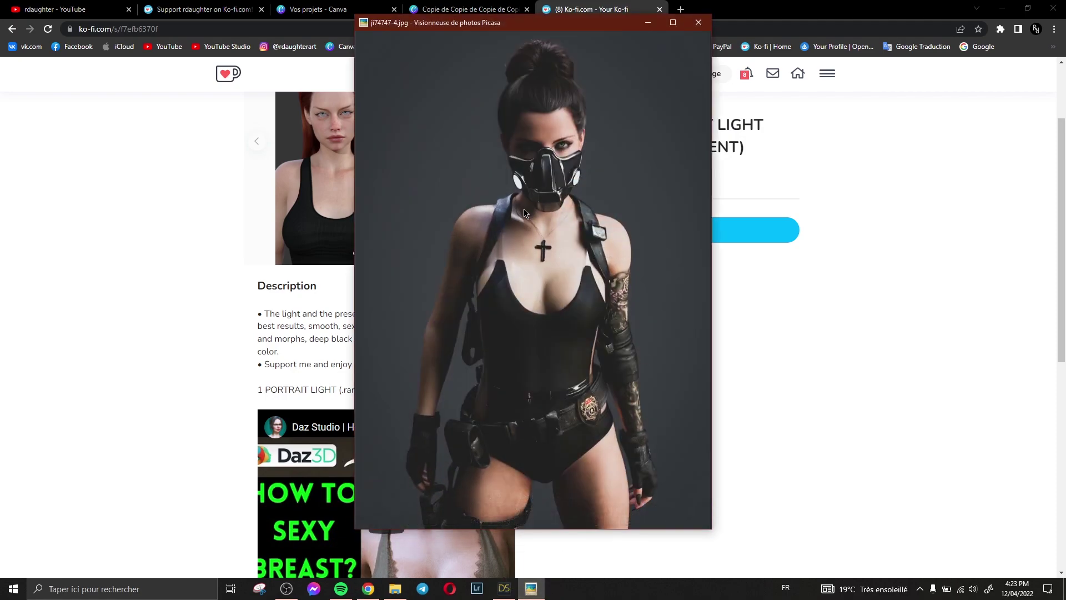
click(503, 590)
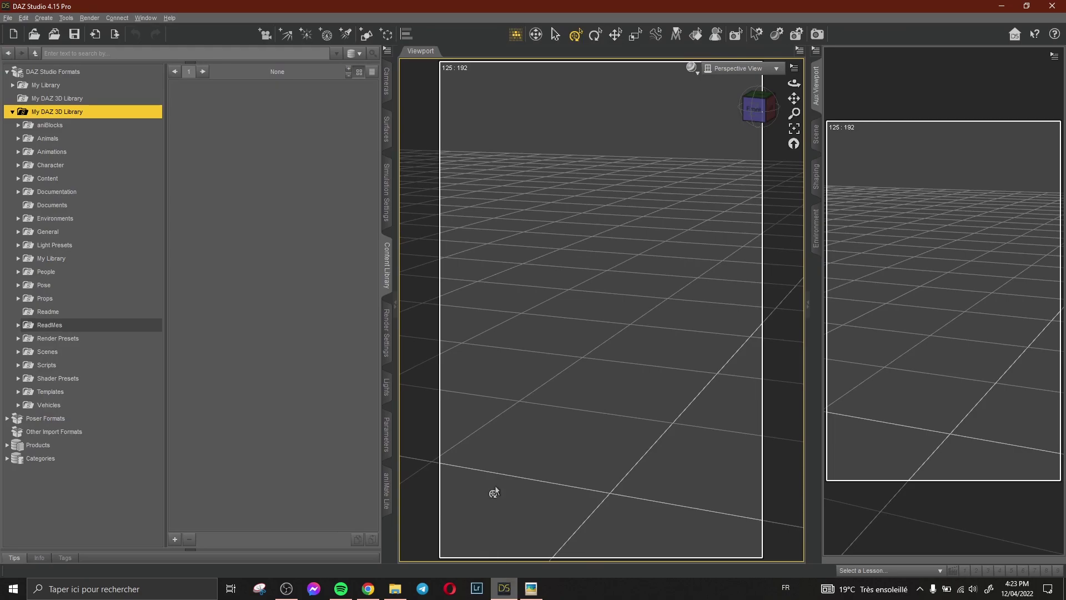
double_click(69, 275)
scroll(83, 283, down, 3)
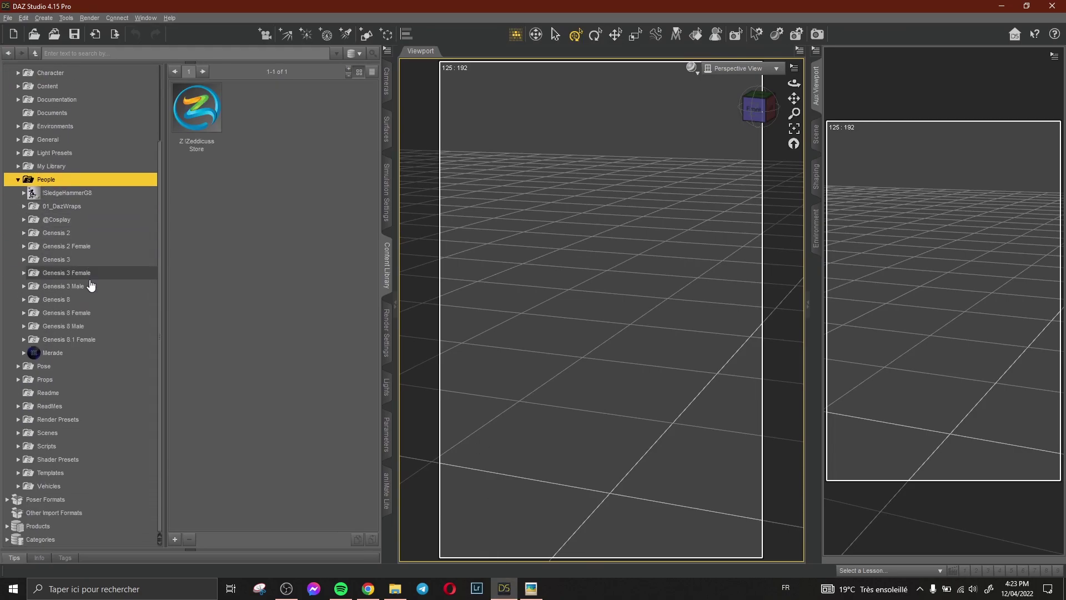
click(529, 590)
click(528, 590)
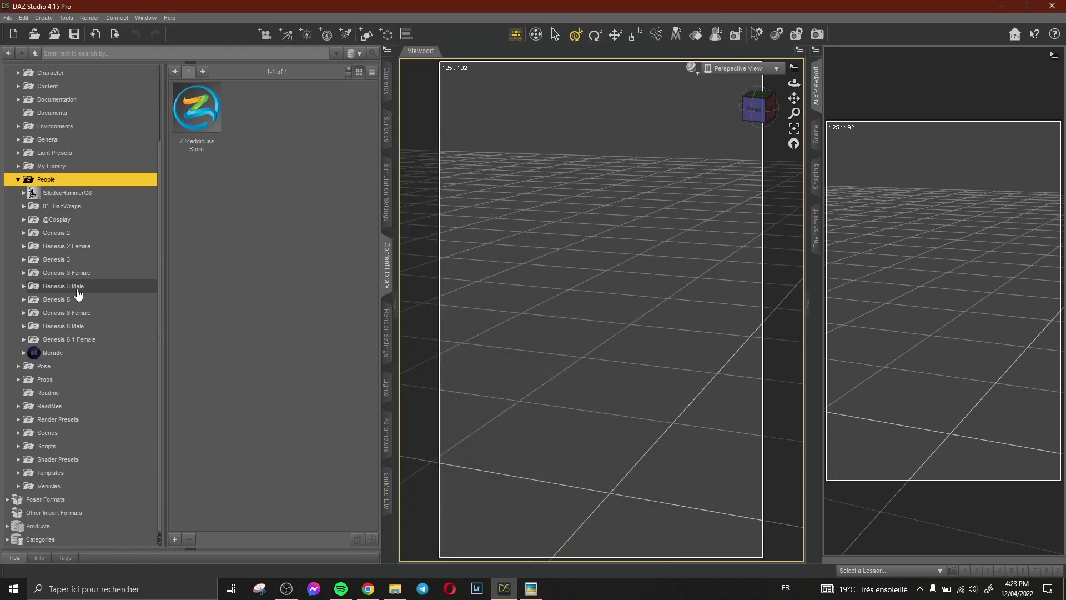
Load the VYK Ritchie character from the vyktohria folder of the Genesis 8 Female characters
click(79, 312)
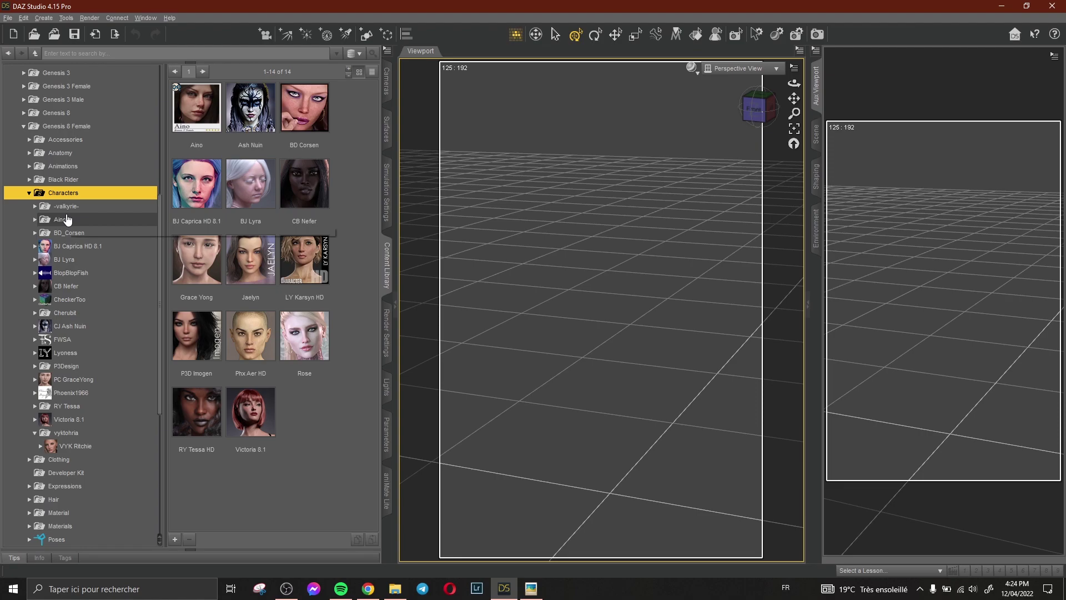
click(65, 220)
click(64, 235)
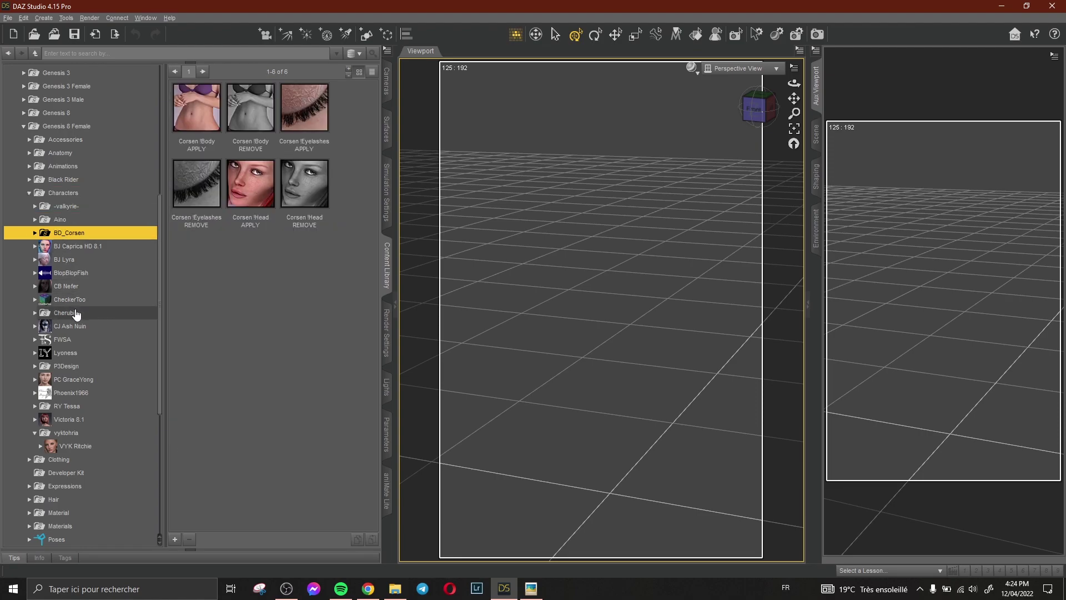
click(76, 313)
click(75, 446)
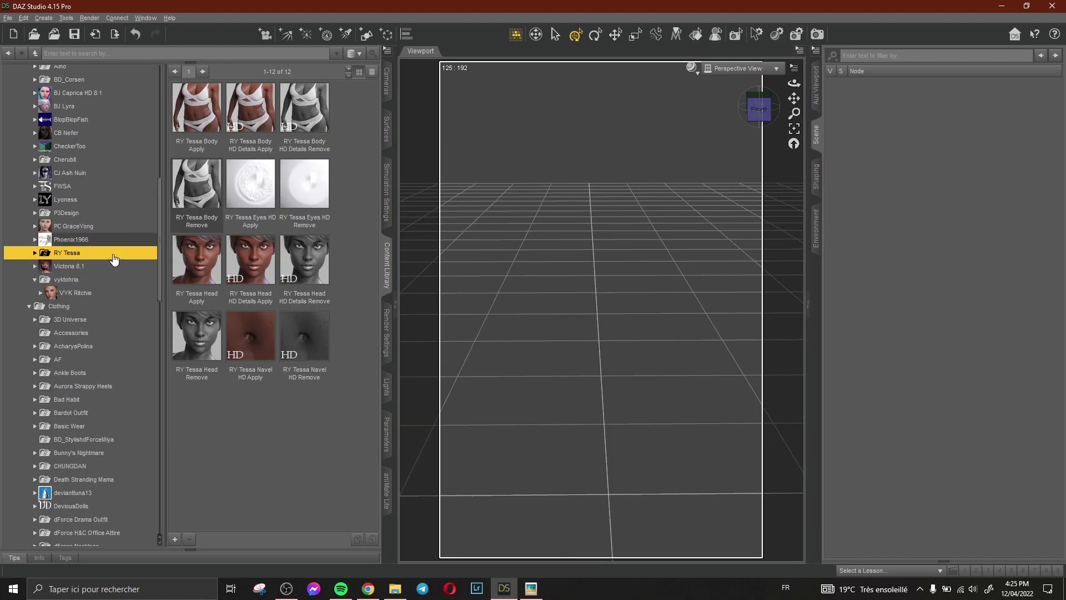
click(75, 293)
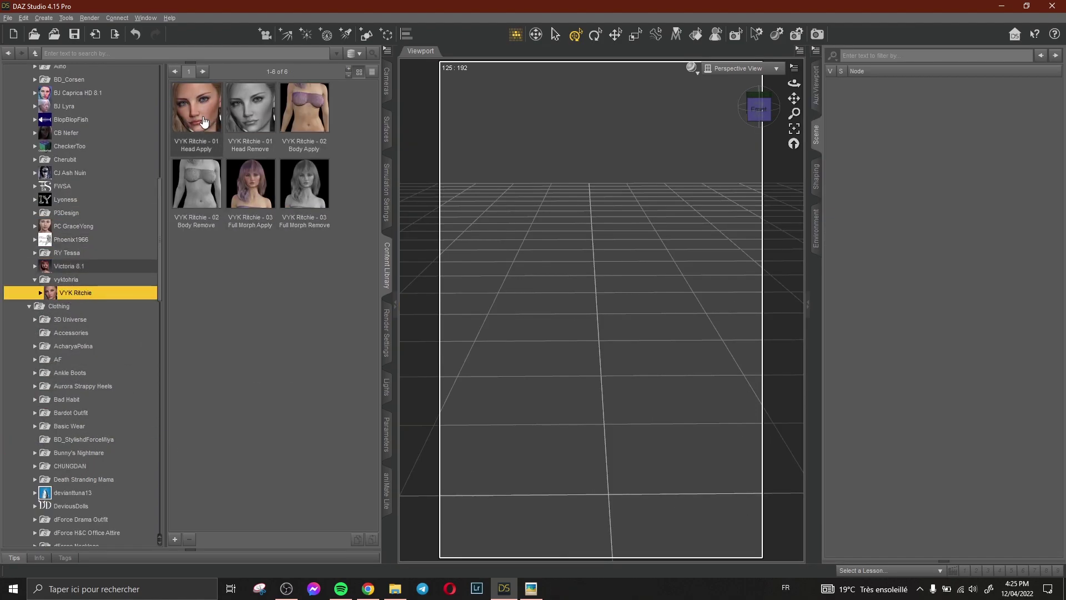
click(83, 279)
double_click(196, 114)
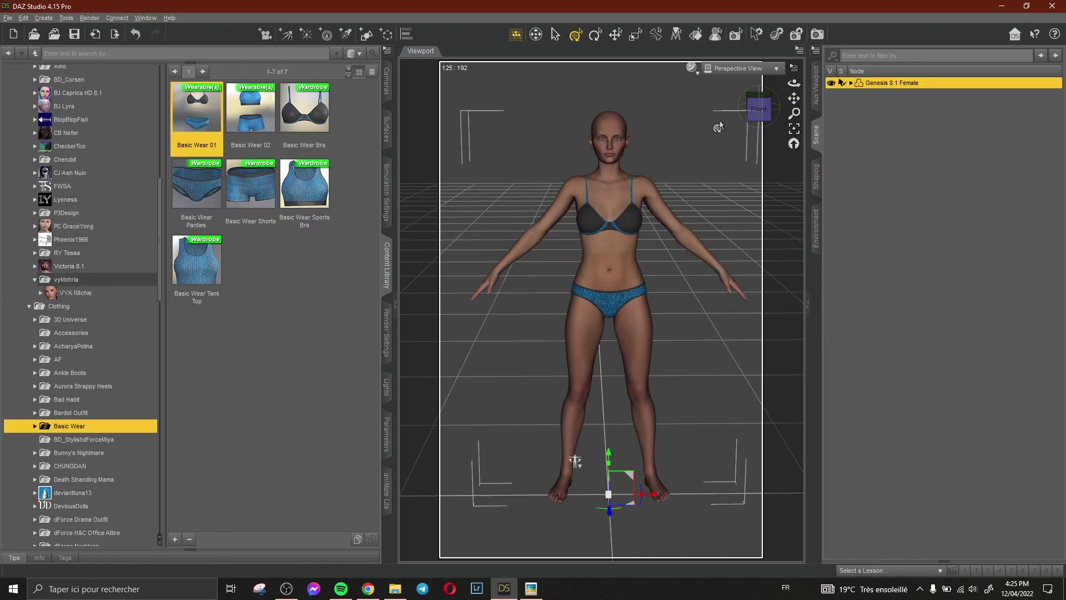
Select the Genesis 8.1 Female figure in the scene hierarchy
drag(801, 99, 801, 98)
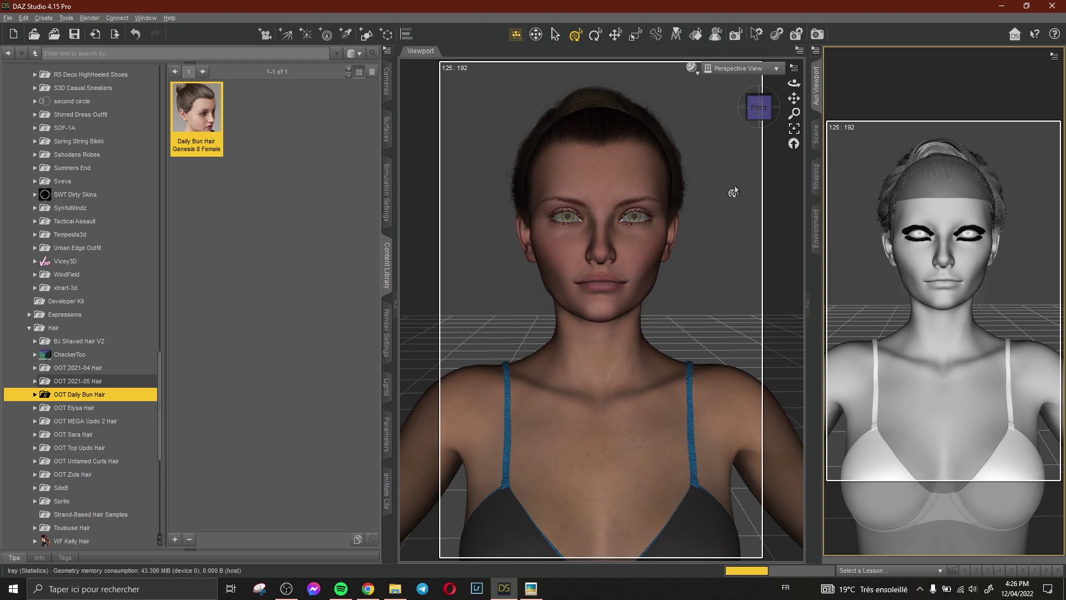
click(816, 134)
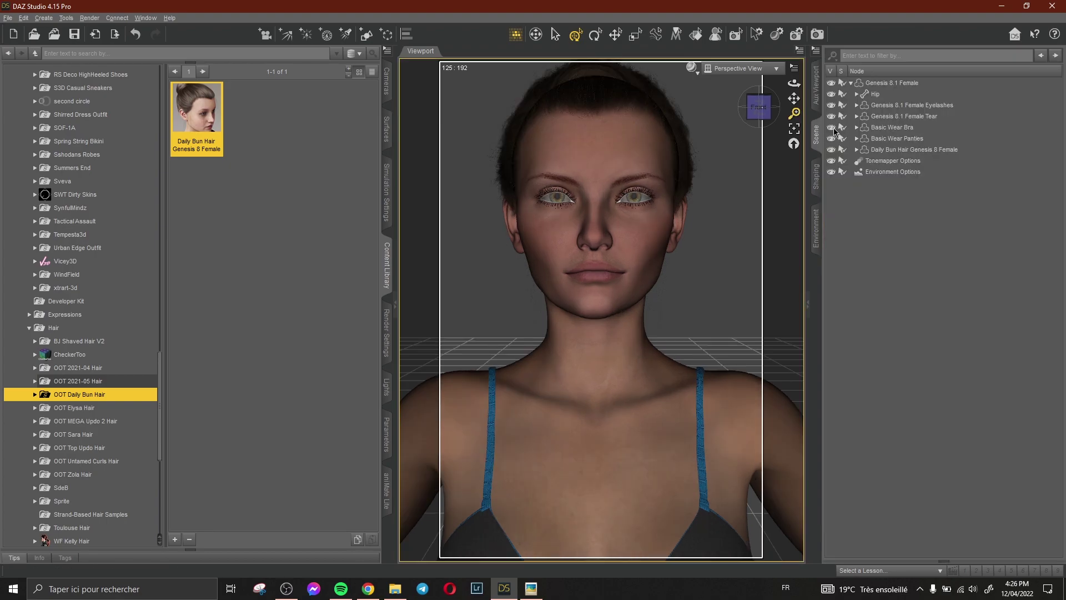
click(877, 84)
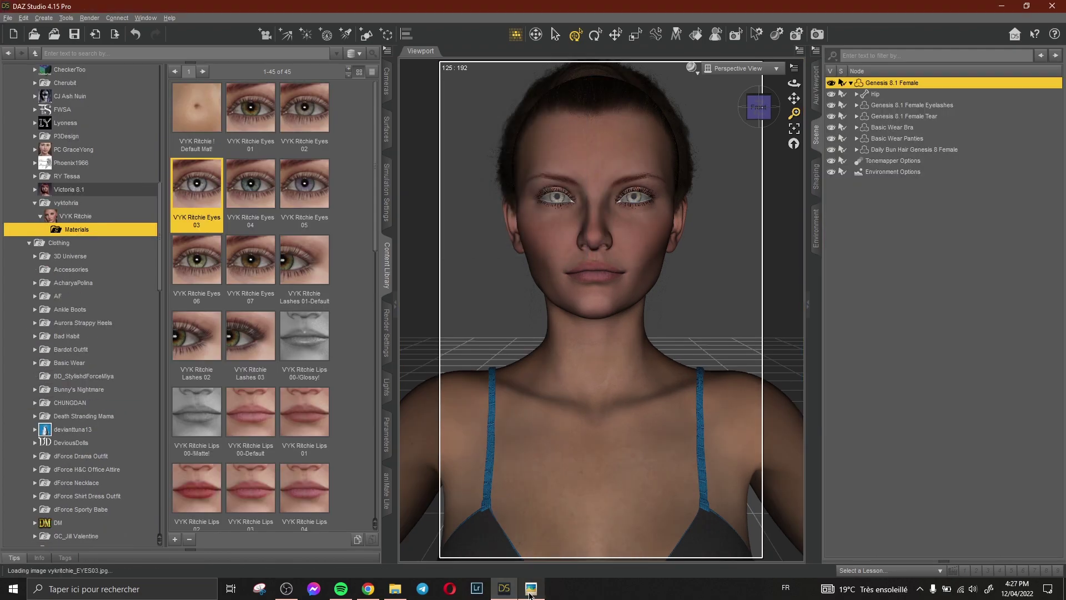
Examine the eyes and mask in the reference render ji74747-4 at full screen and high magnification
click(529, 593)
click(530, 591)
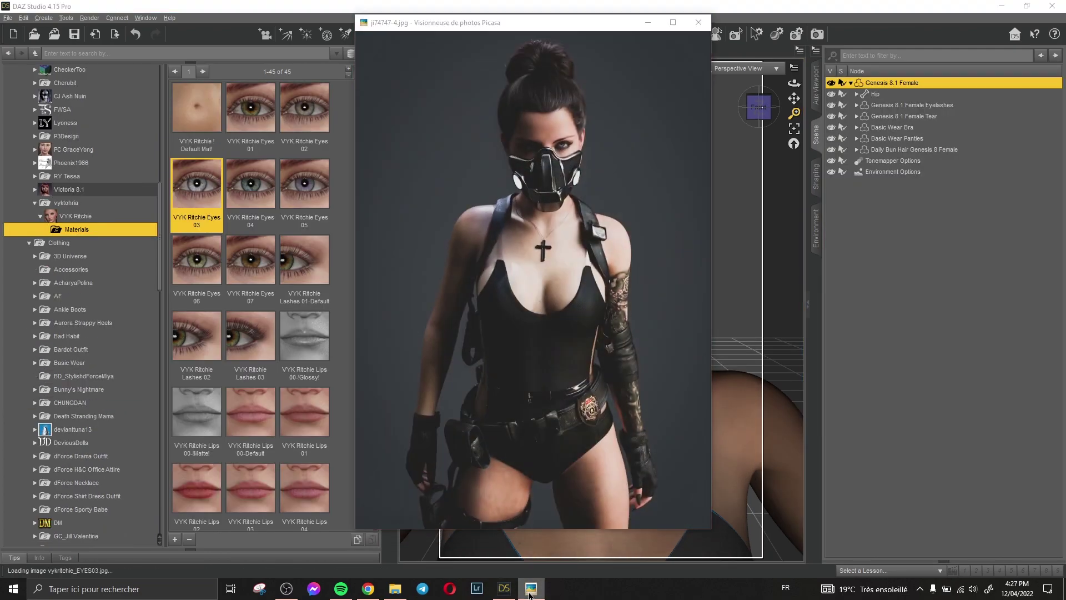
click(530, 591)
double_click(559, 150)
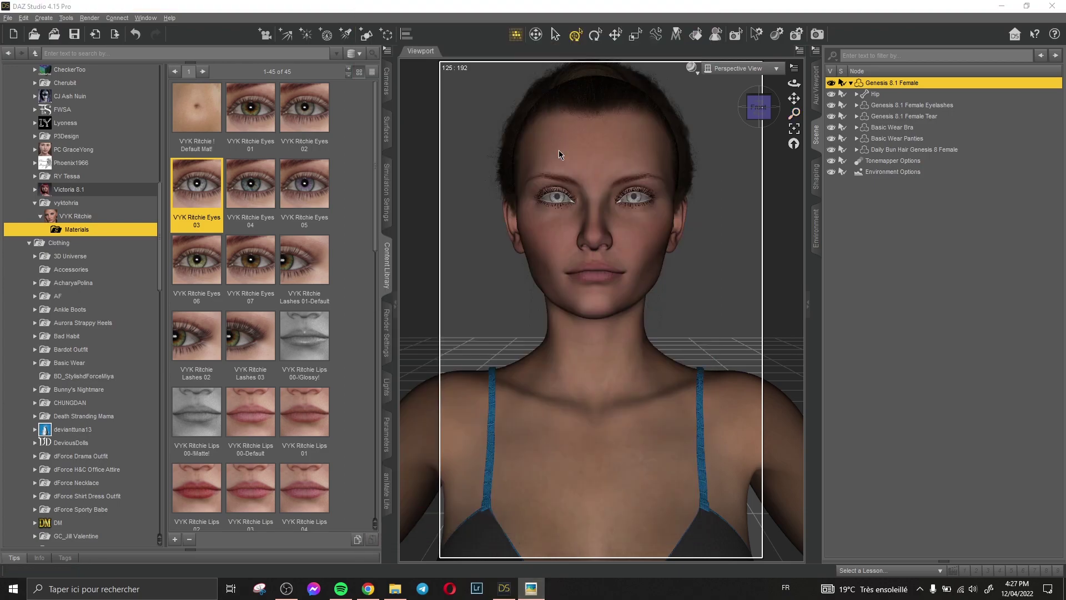
scroll(572, 161, up, 6)
scroll(564, 145, up, 5)
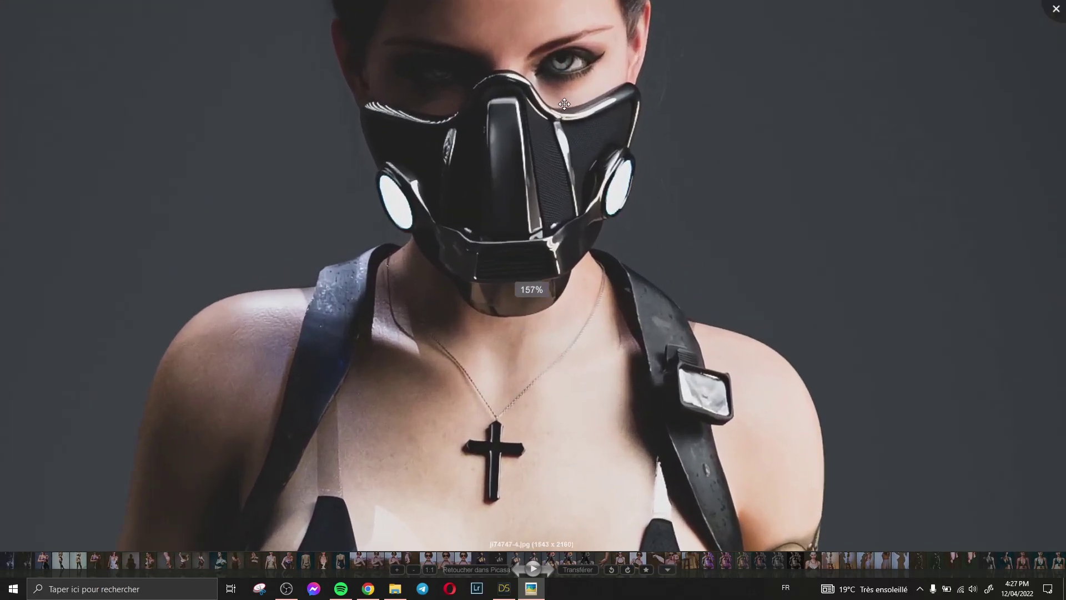
drag(563, 149, 571, 232)
scroll(574, 233, down, 8)
scroll(573, 233, down, 3)
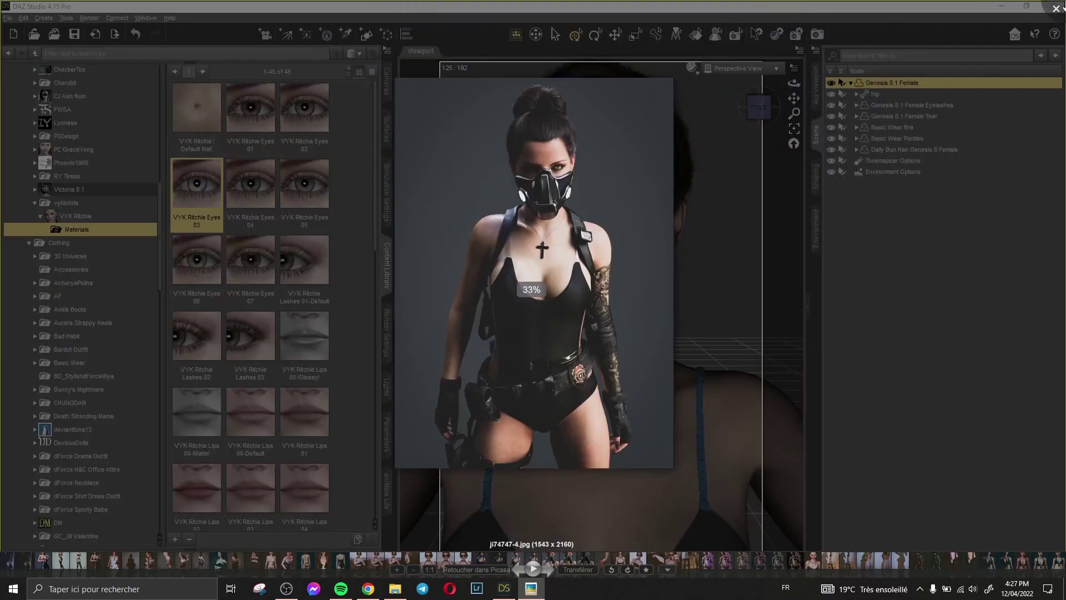
click(530, 586)
Create a new camera named Camera that copies the active perspective view of the figure's upper body
scroll(697, 173, down, 2)
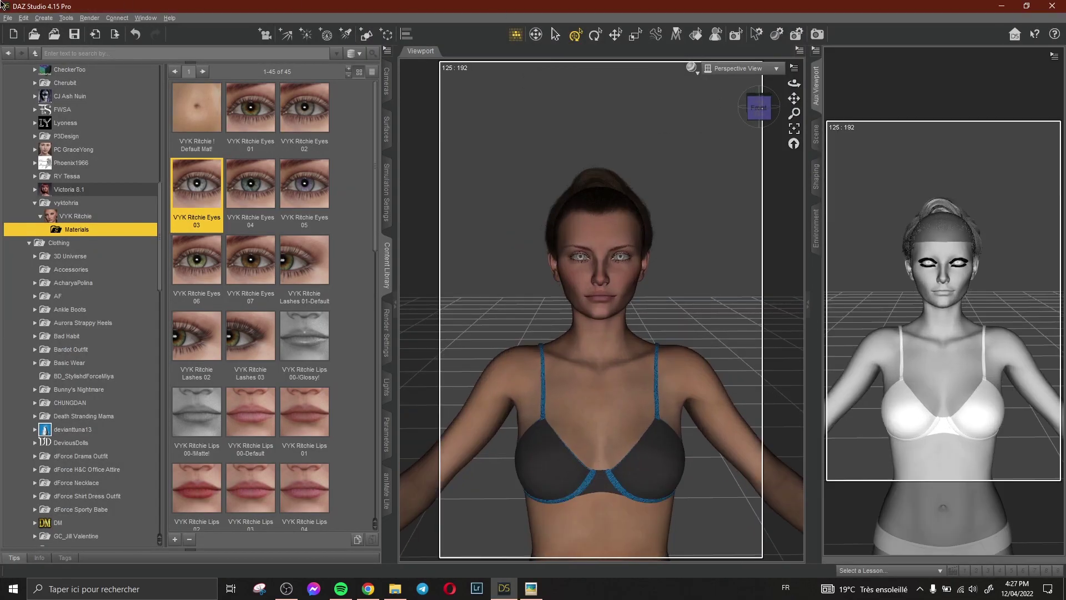
click(42, 20)
click(67, 65)
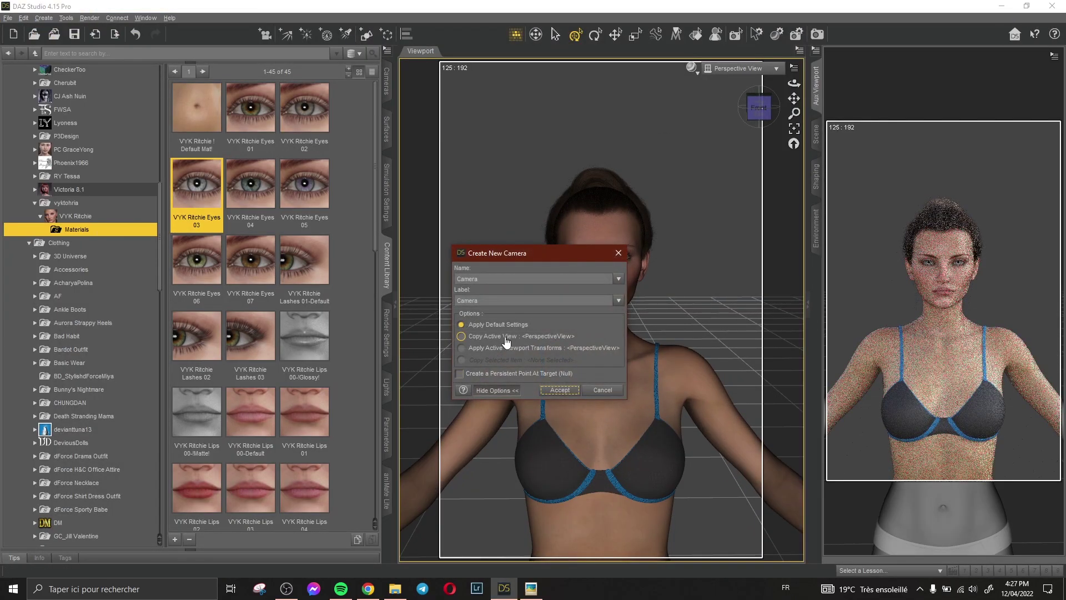
click(551, 389)
Set the auxiliary viewport to look through Camera and the main viewport to Perspective View
click(981, 61)
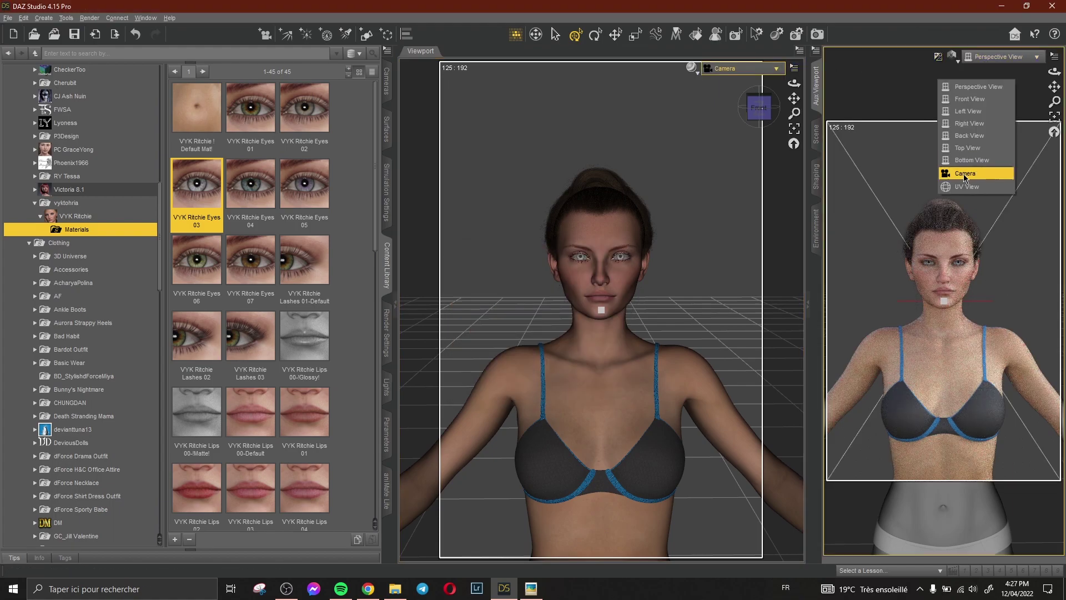
click(964, 173)
click(733, 68)
click(719, 89)
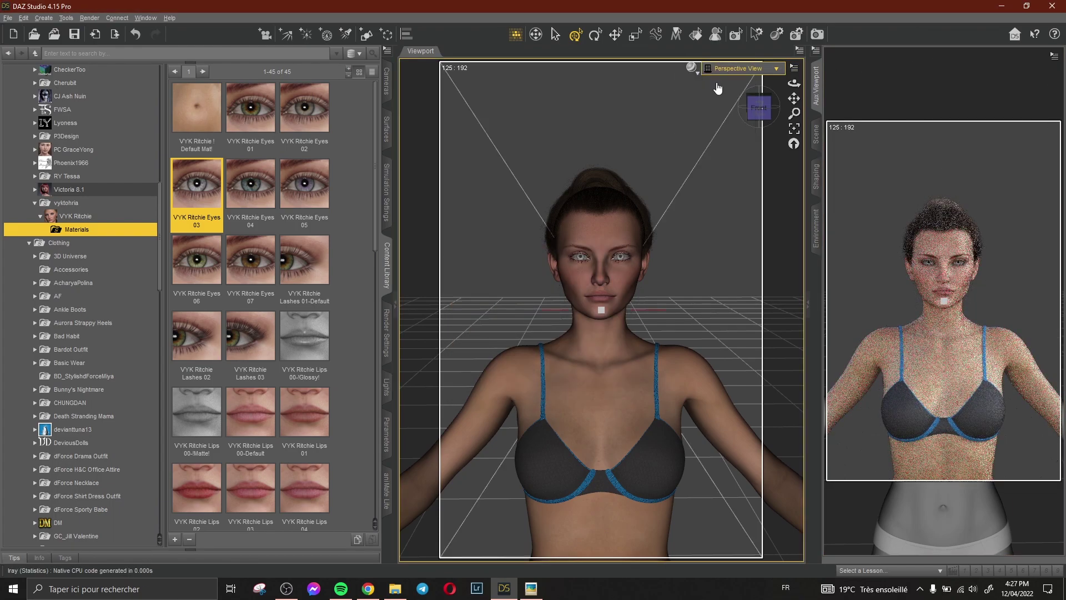
Inspect the camera's placement in front of the figure and compare the framing with the reference render
scroll(706, 166, down, 5)
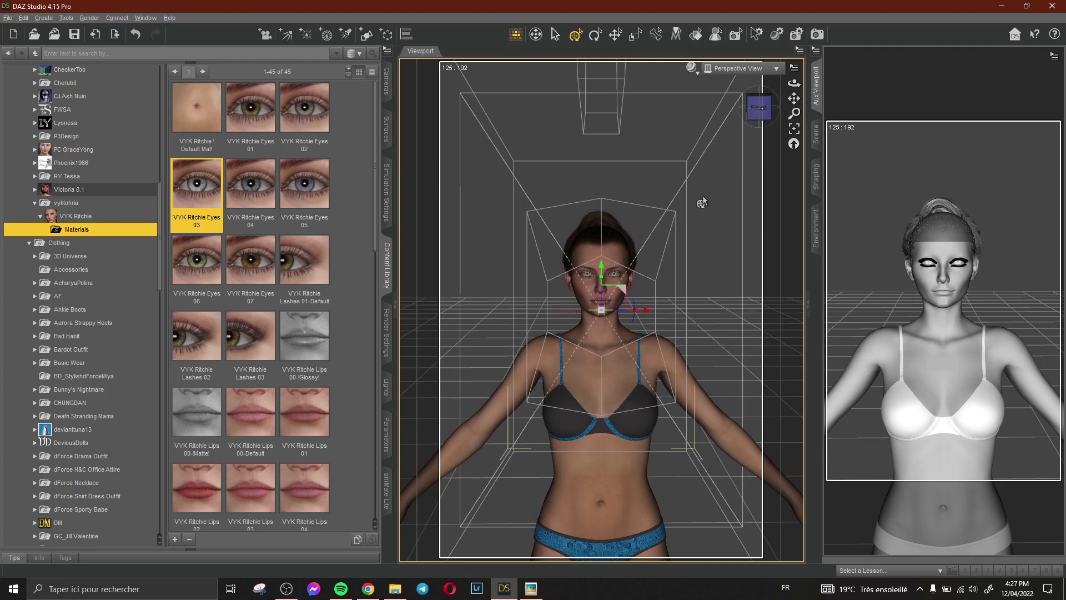
scroll(702, 203, down, 4)
mouse_move(794, 83)
mouse_down()
mouse_move(814, 83)
mouse_move(772, 99)
mouse_move(769, 89)
mouse_move(809, 85)
mouse_move(793, 85)
mouse_move(789, 98)
mouse_up()
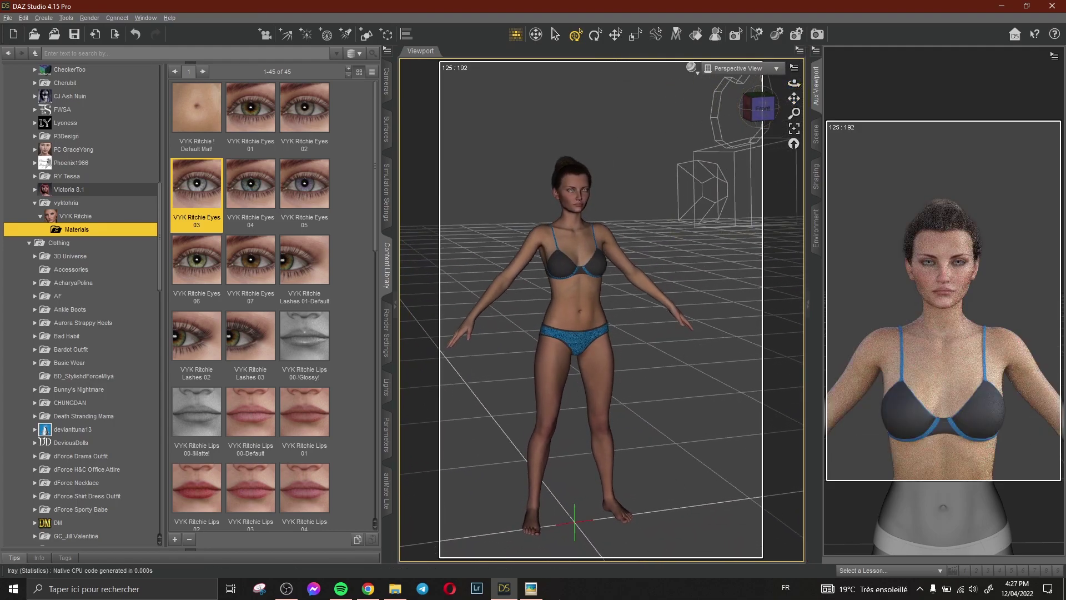
click(530, 589)
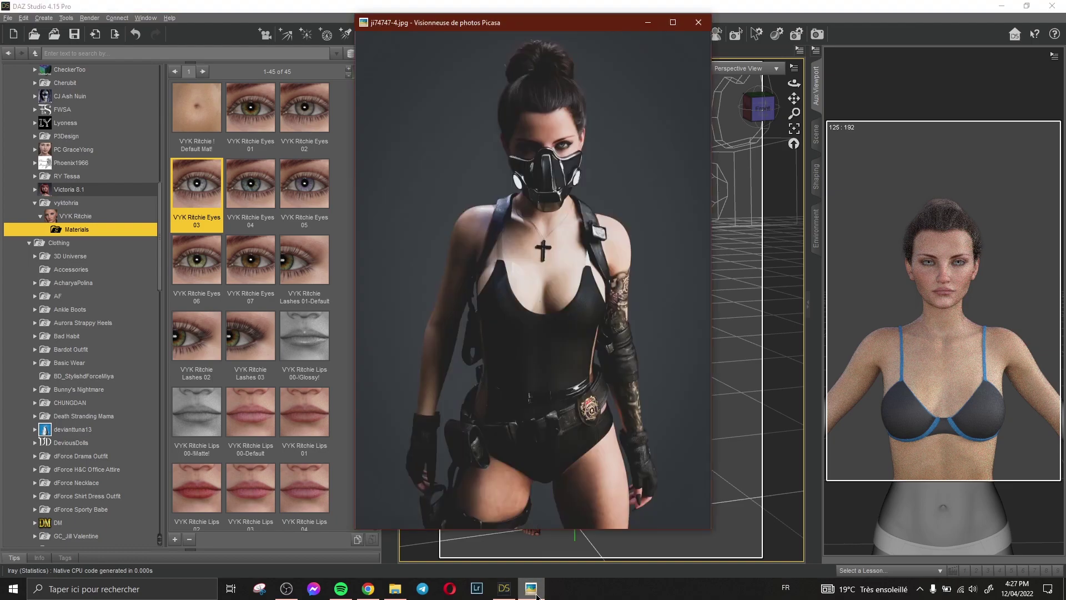
click(537, 591)
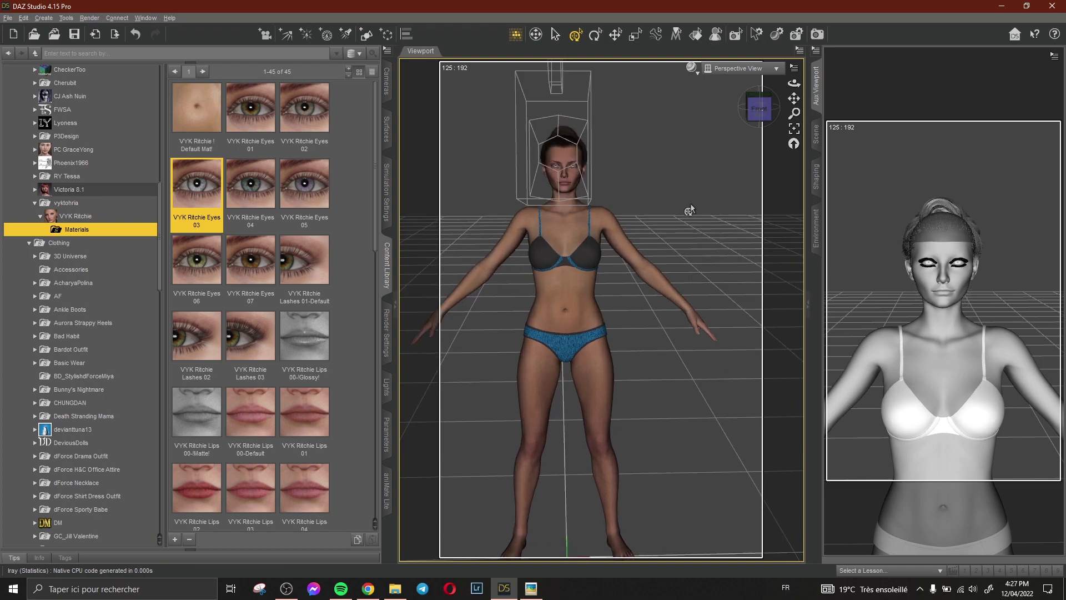
Reframe the camera on the figure from head to hips and select Genesis 8.1 Female in the scene
drag(794, 99, 793, 105)
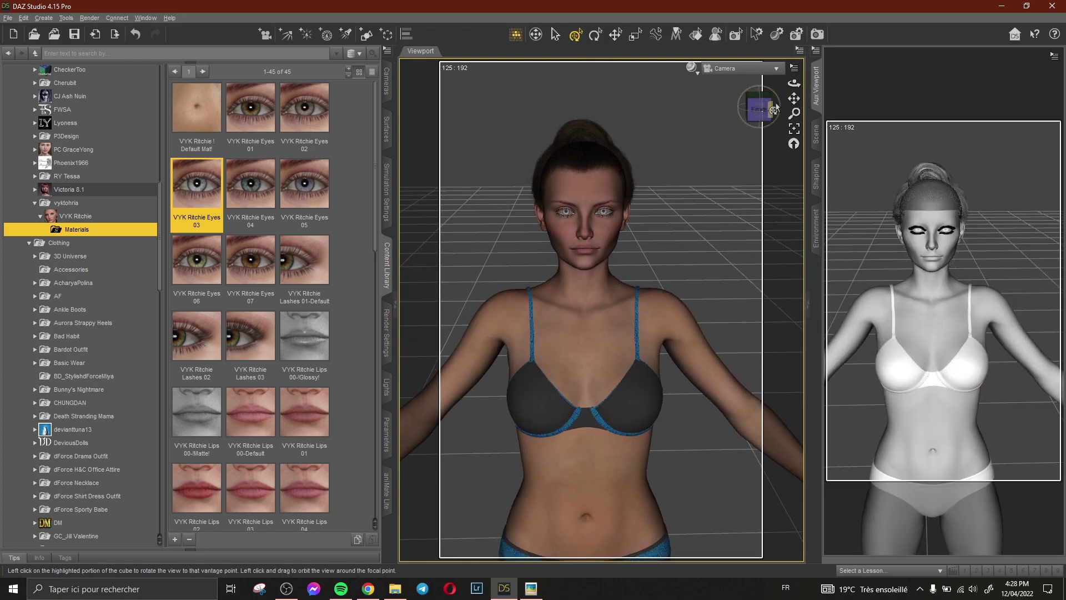
drag(793, 98, 794, 74)
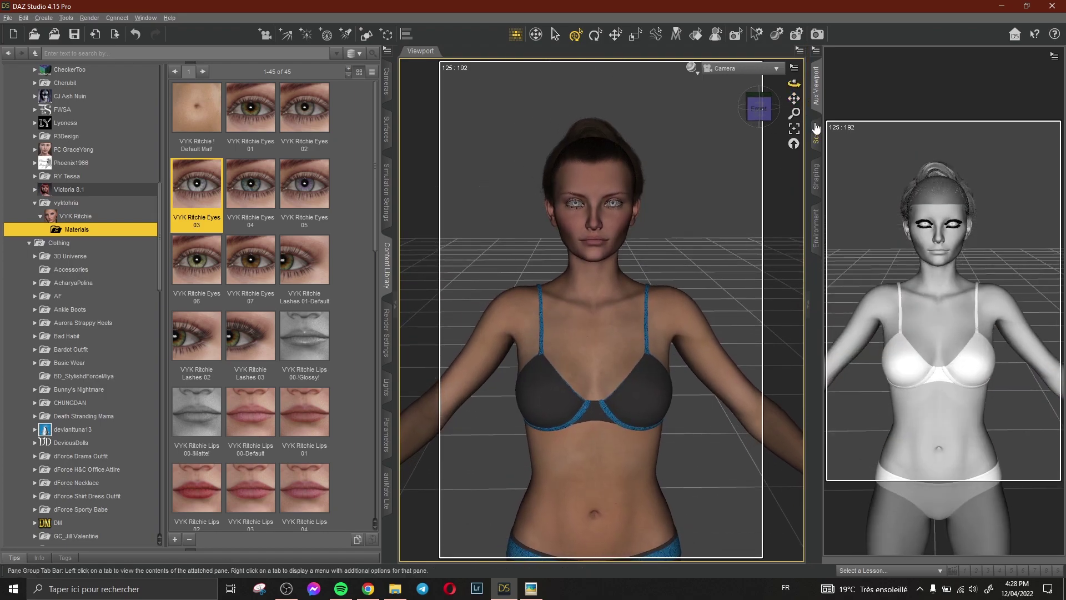
click(816, 129)
click(919, 83)
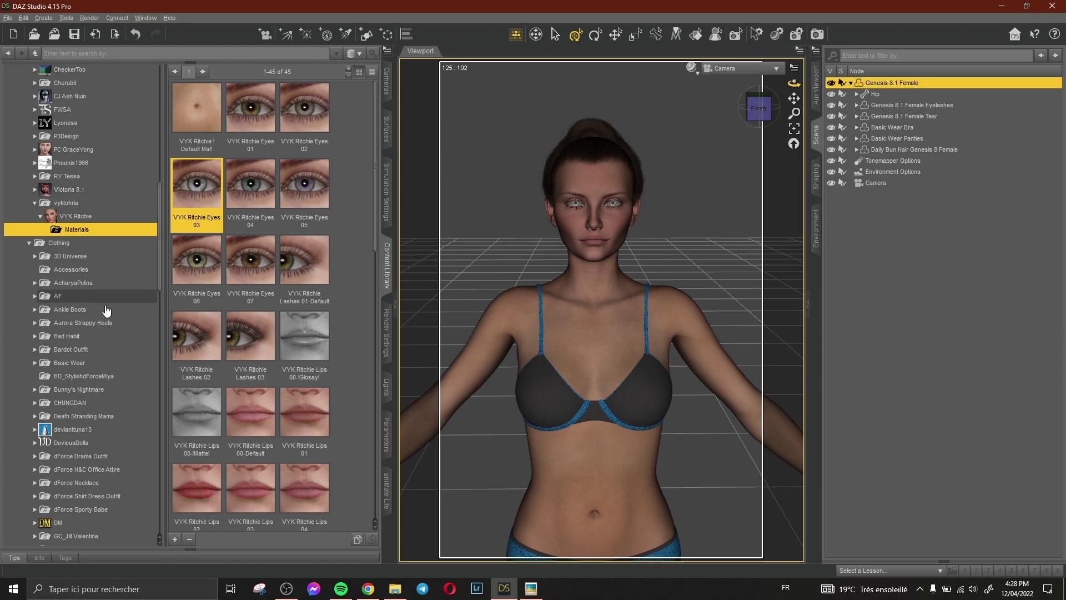
Add the XF-Andromeda Bodysuit from X-Fashion Andromeda Bodysuit to the figure and hide the Basic Wear Bra and Basic Wear Panties
scroll(85, 252, down, 5)
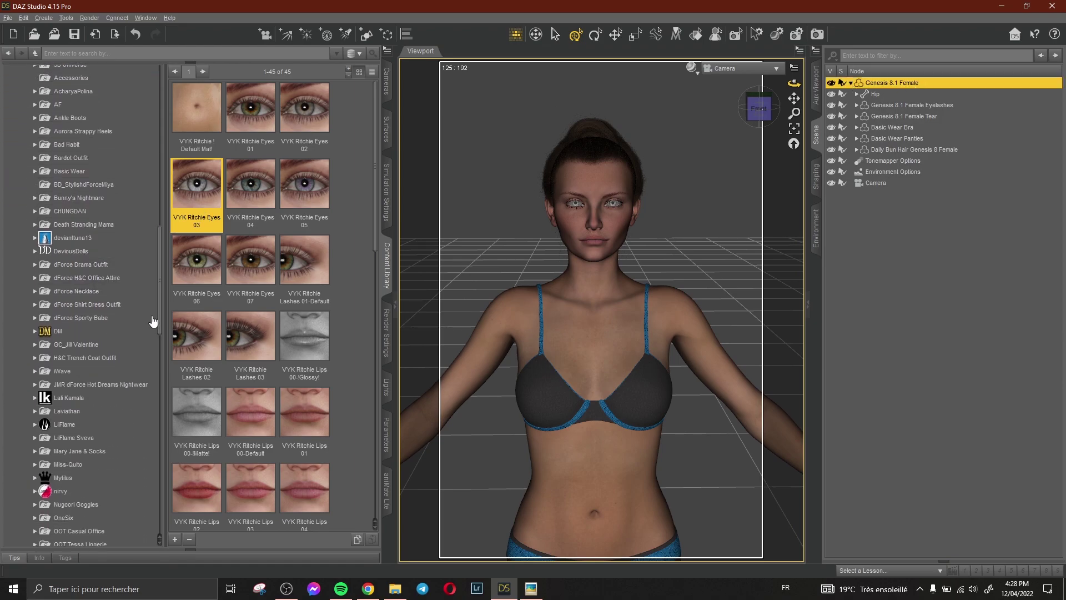
click(530, 589)
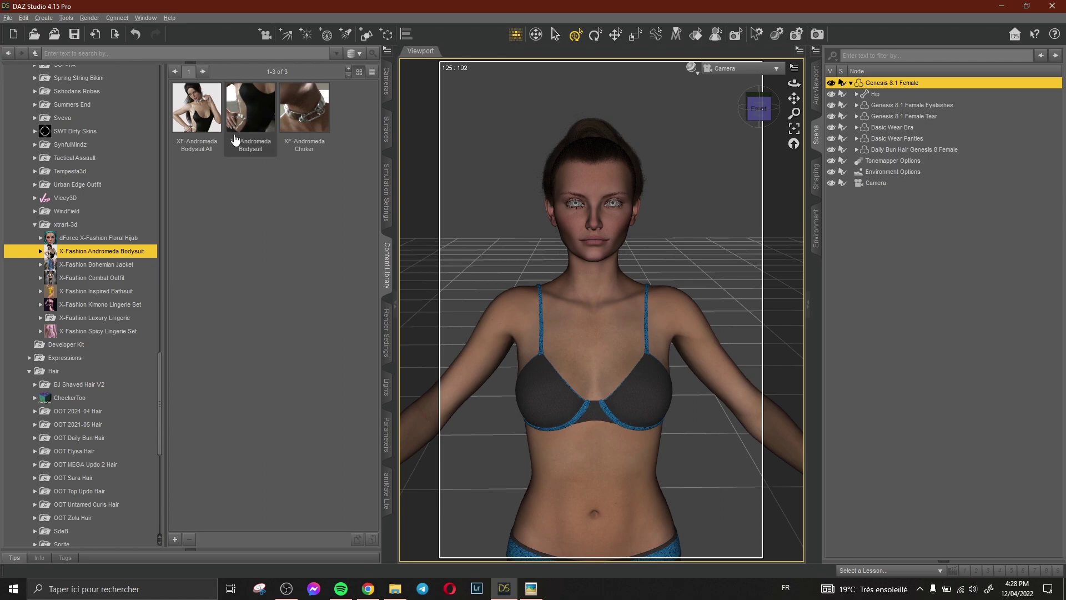
double_click(241, 135)
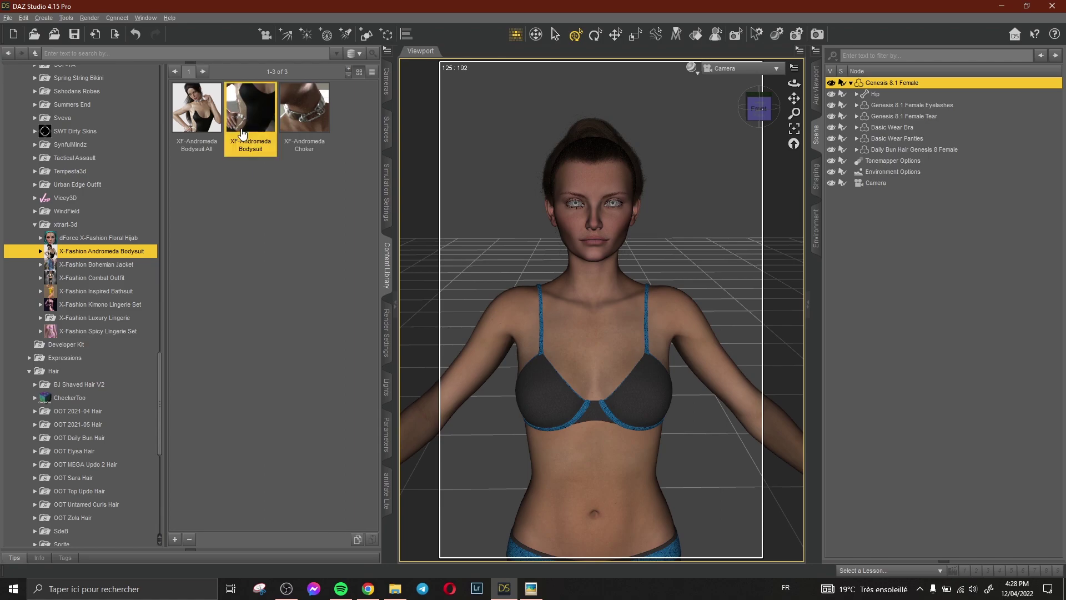
click(831, 127)
click(832, 139)
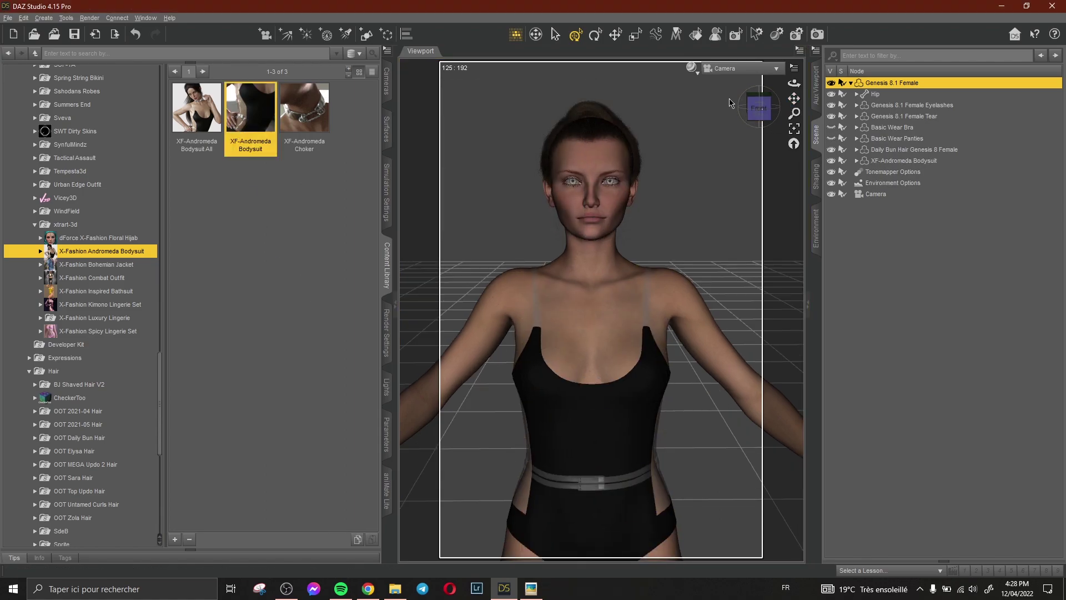
Check the outfit in the reference render and add the Armpad, Harness and Holster from GC_Jill Valentine to the figure
scroll(70, 263, up, 8)
click(531, 588)
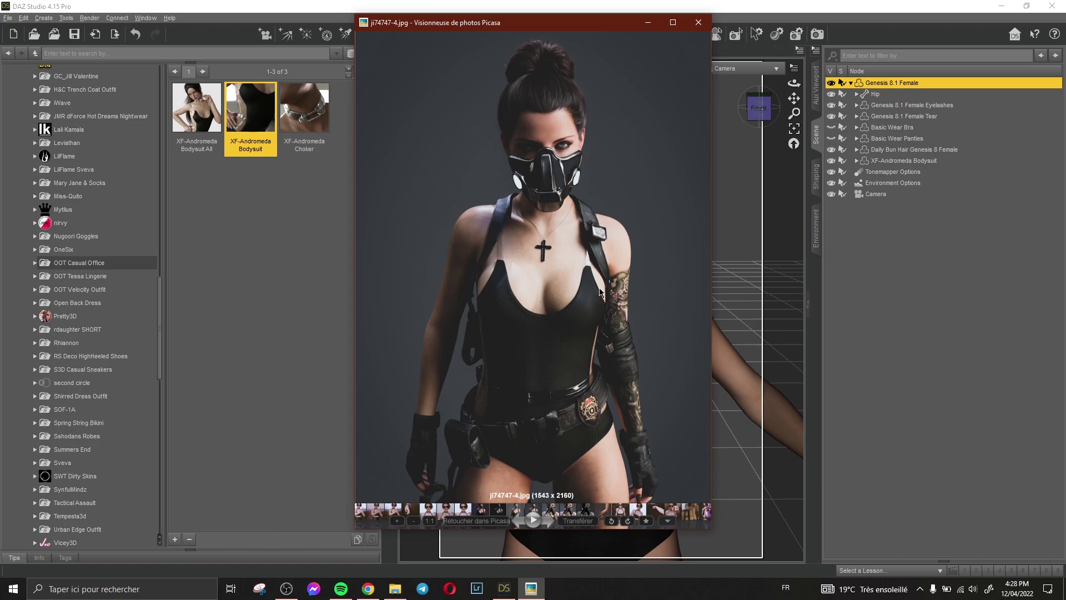
click(648, 23)
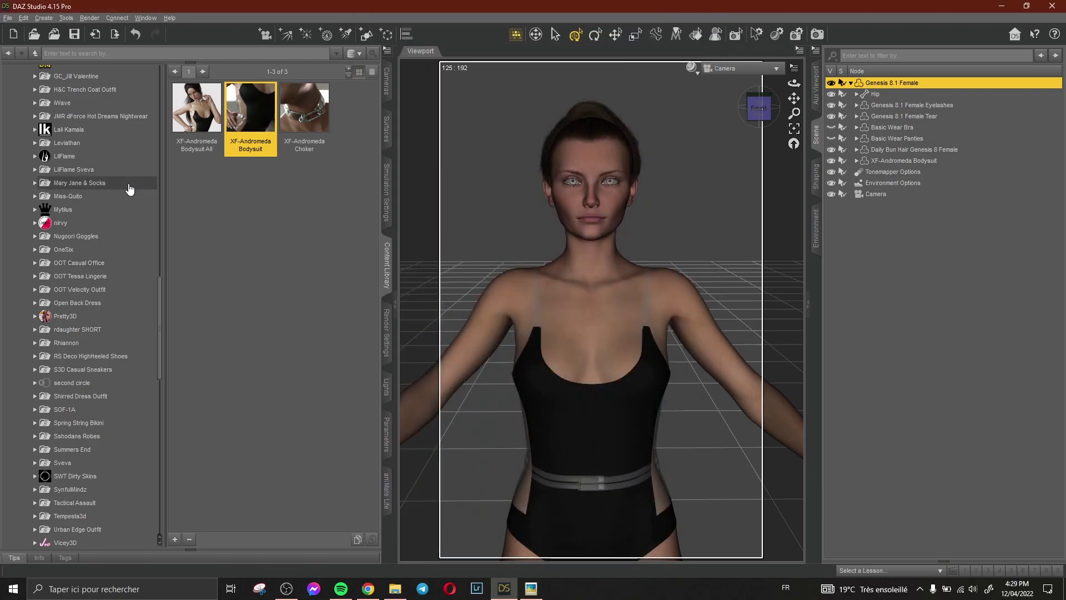
scroll(130, 189, up, 12)
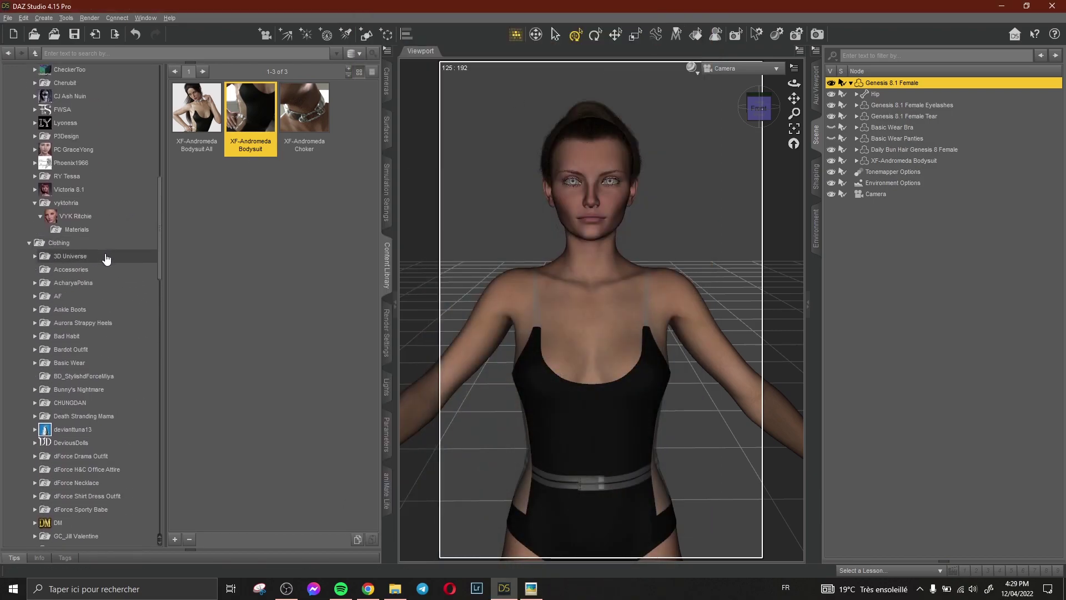
scroll(107, 259, down, 7)
click(106, 268)
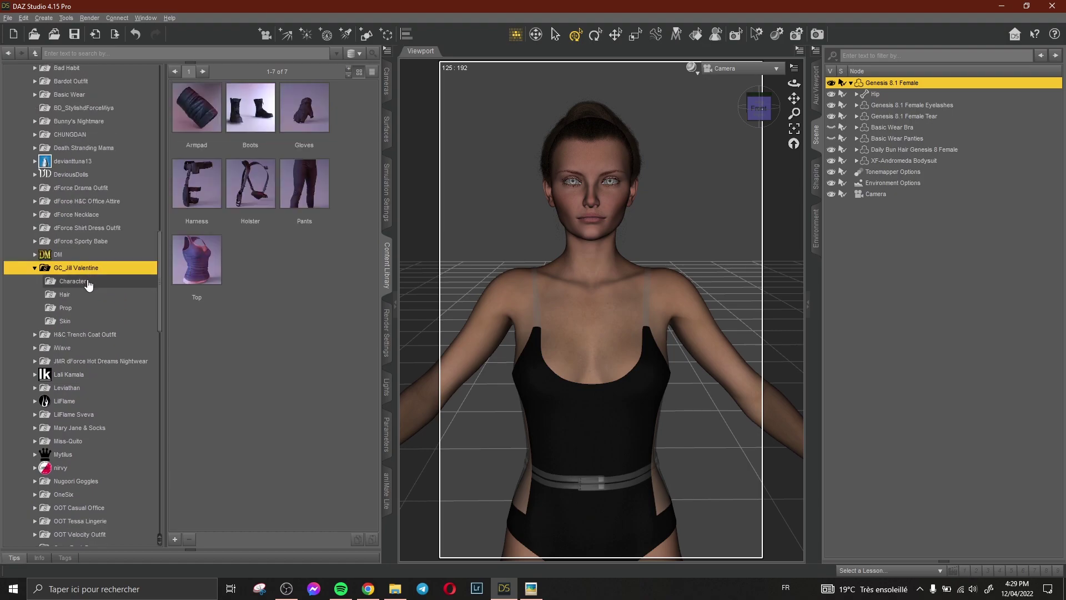
double_click(194, 116)
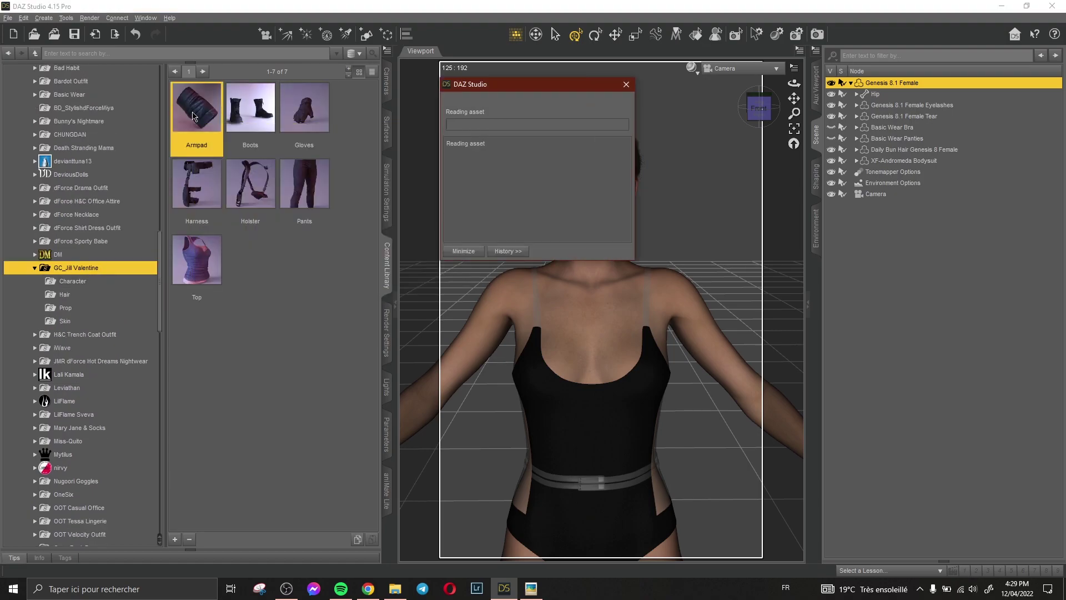
double_click(196, 189)
double_click(250, 184)
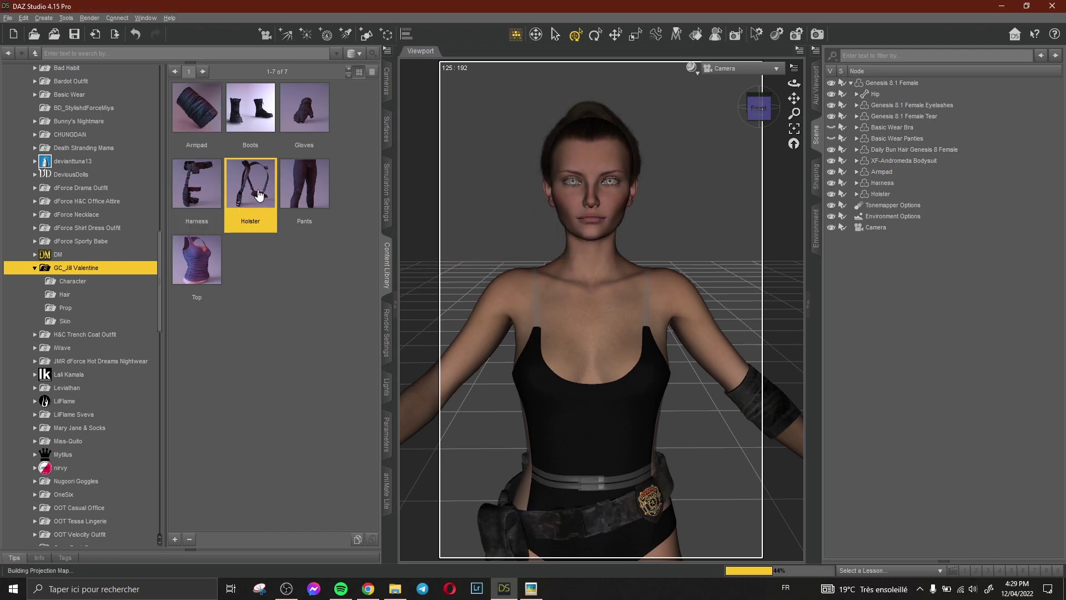
Compare the figure with the reference render and add the Gloves from GC_Jill Valentine
click(533, 589)
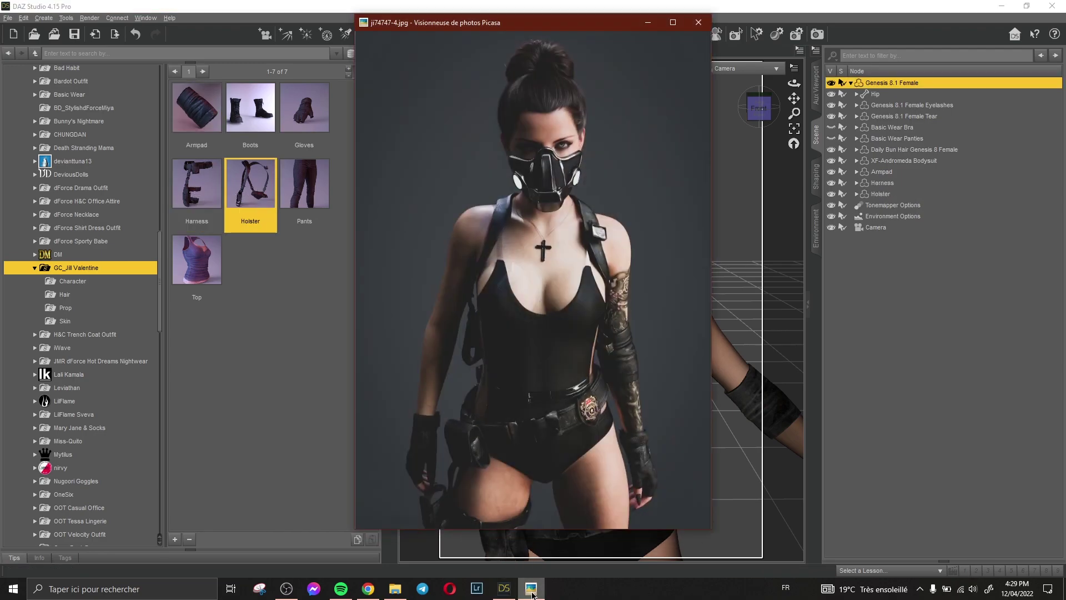
click(531, 591)
scroll(588, 336, down, 4)
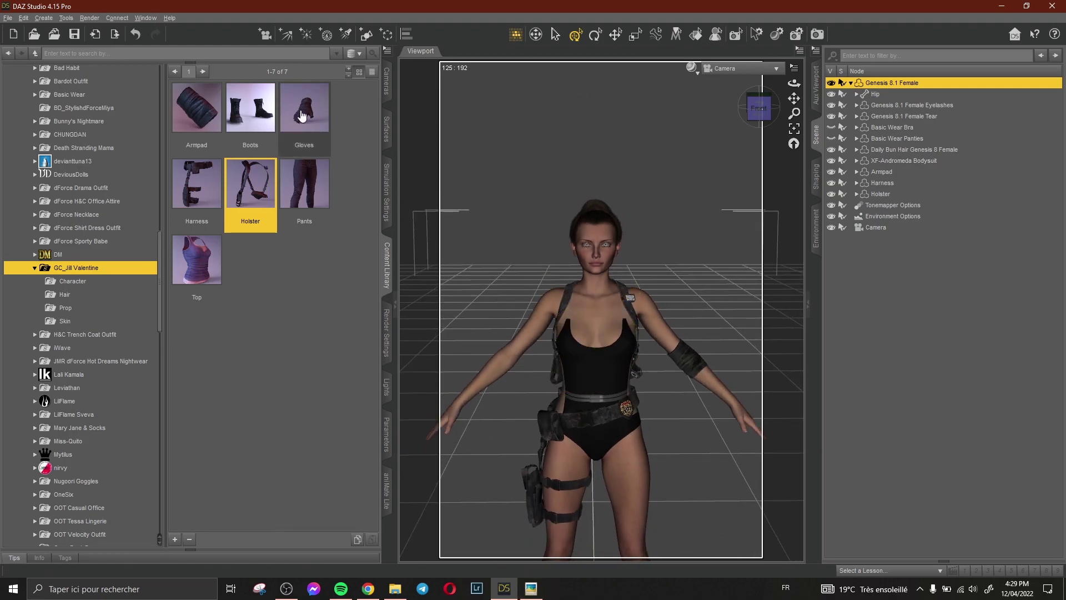
double_click(302, 115)
scroll(631, 323, up, 1)
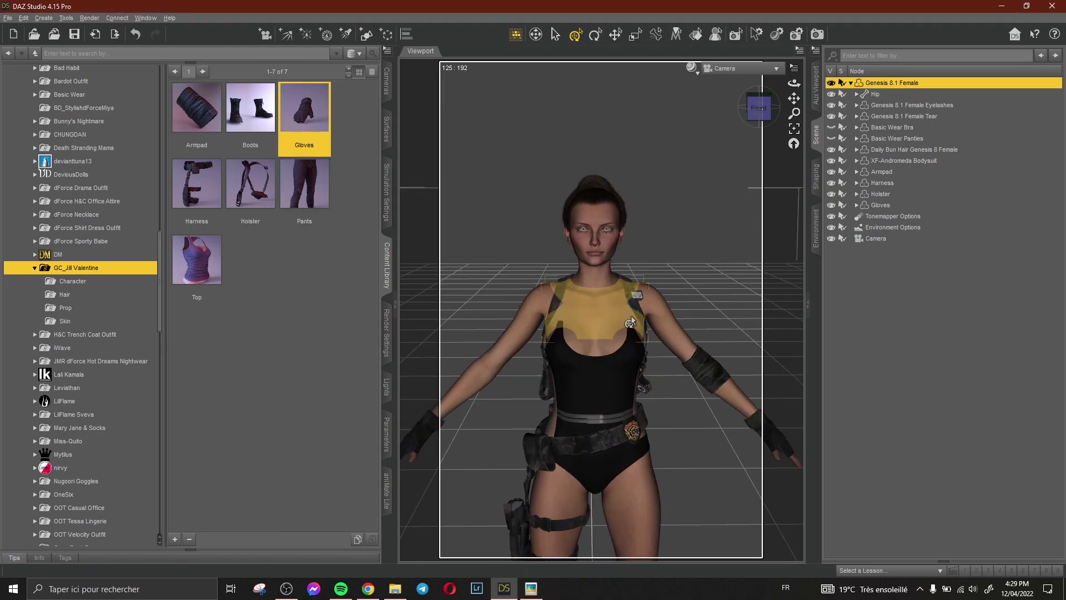
Check the cross pendant in the reference render and add the Bloody Nurse Necklace from Pretty3D to the figure
click(532, 588)
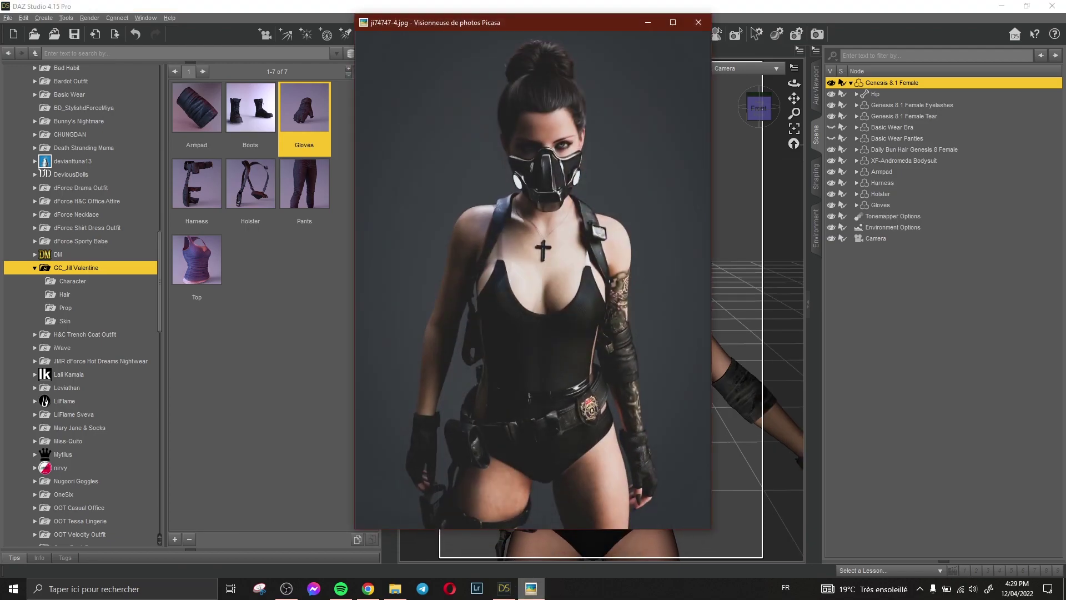
click(531, 589)
scroll(744, 141, up, 1)
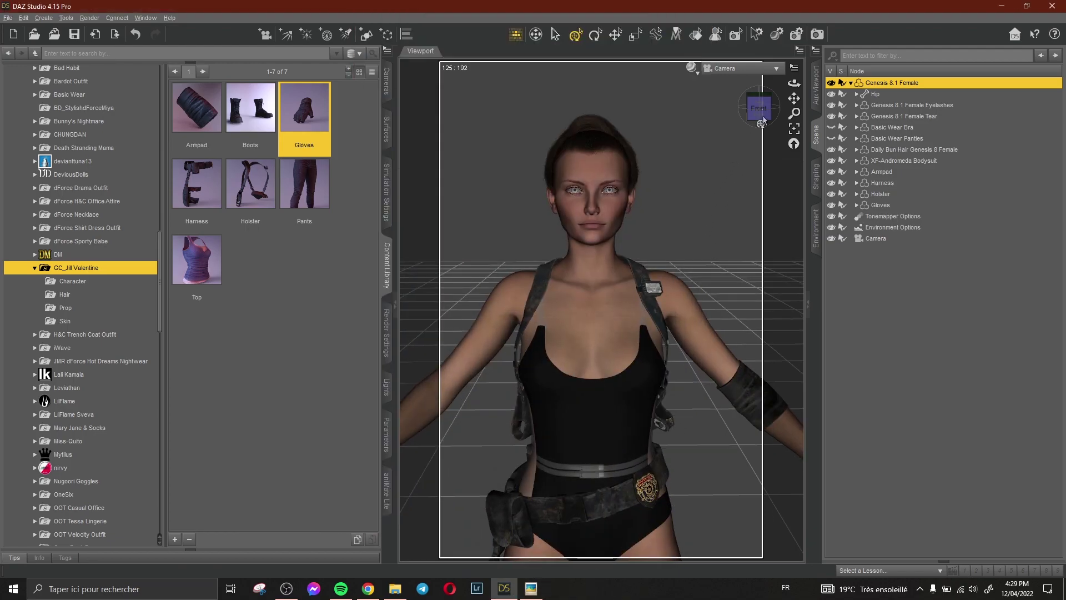
scroll(631, 223, up, 1)
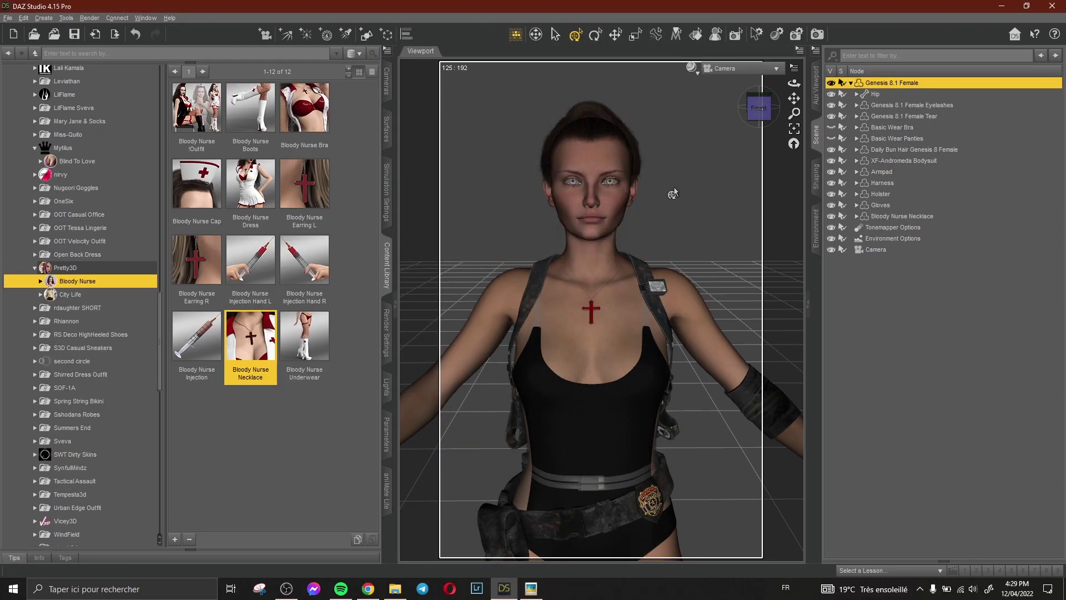
Set the base color of the Bloody Nurse Necklace's CrossInner surface to black
click(908, 217)
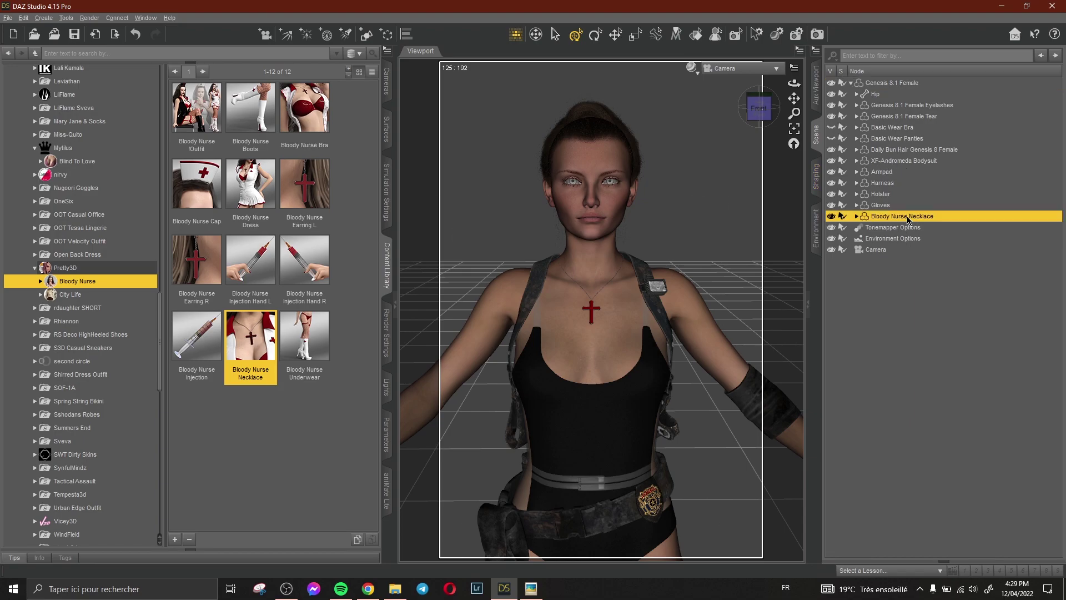
click(912, 256)
click(905, 219)
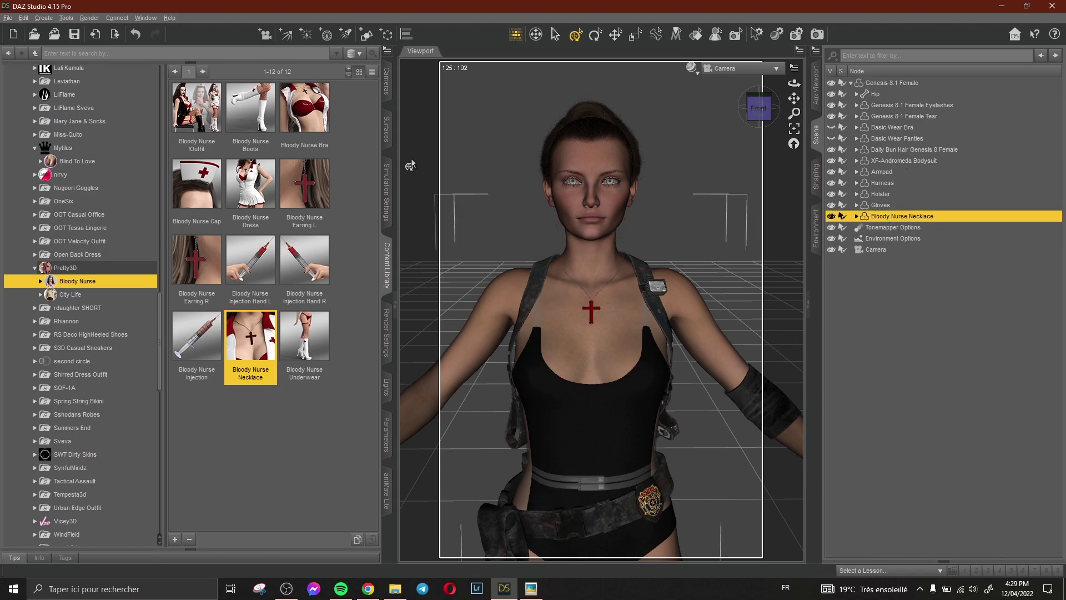
click(386, 129)
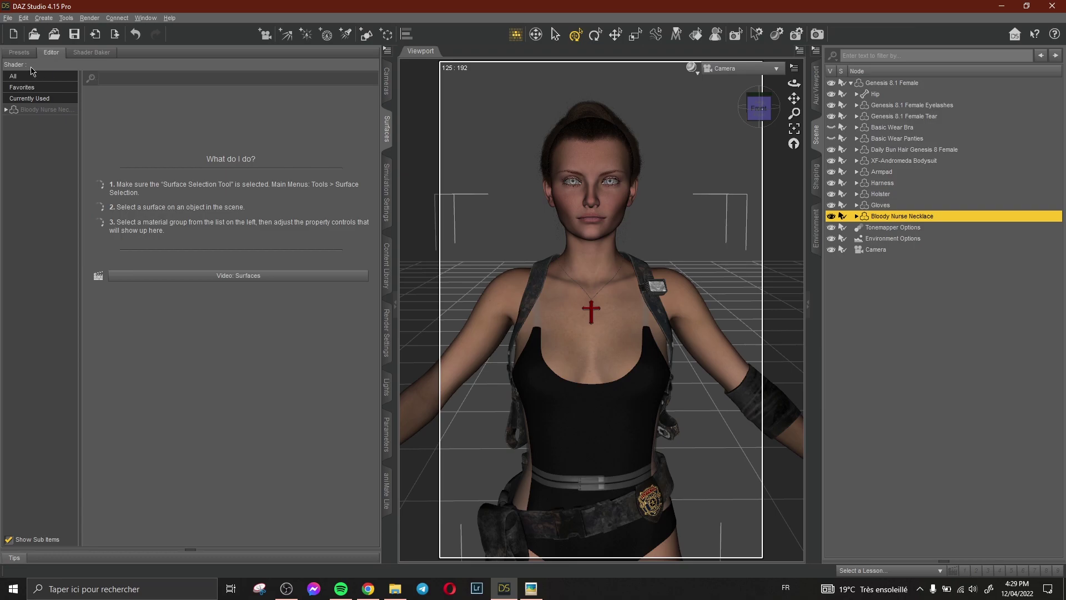
double_click(28, 112)
click(33, 122)
click(35, 133)
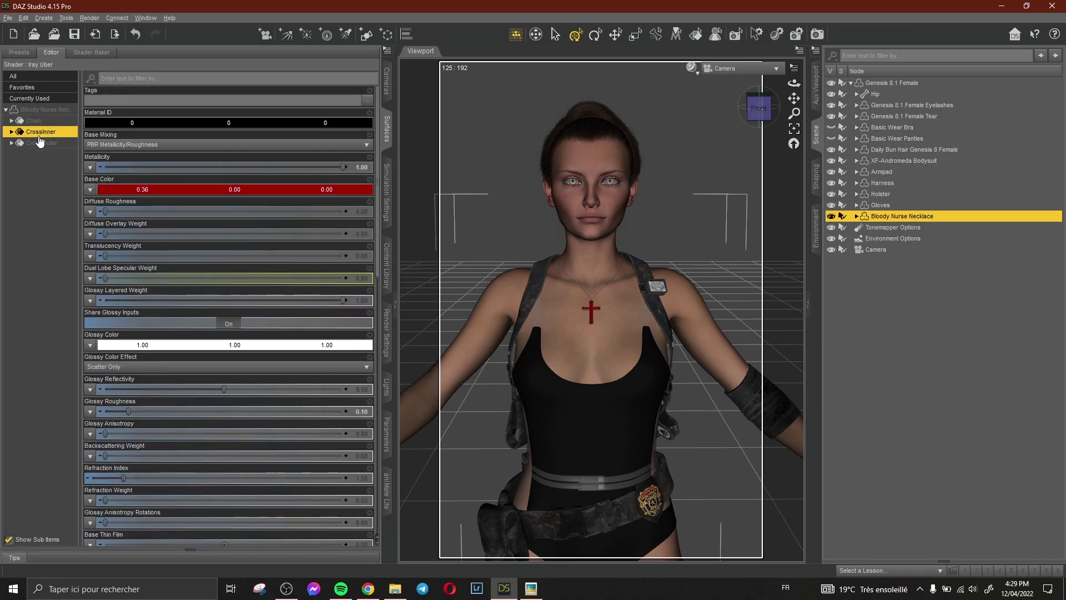
click(192, 189)
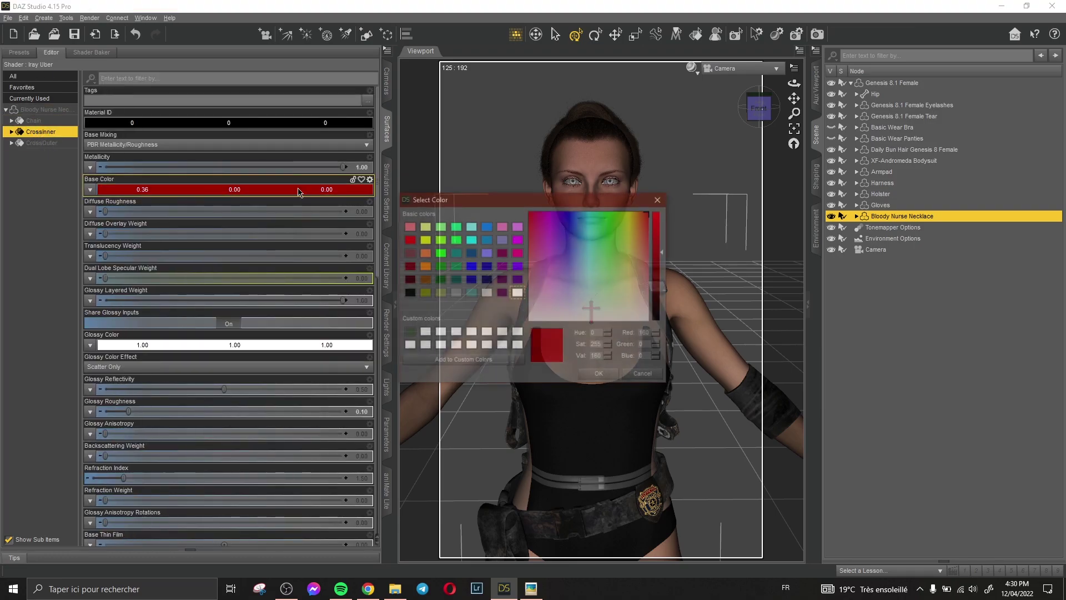
click(409, 295)
click(600, 375)
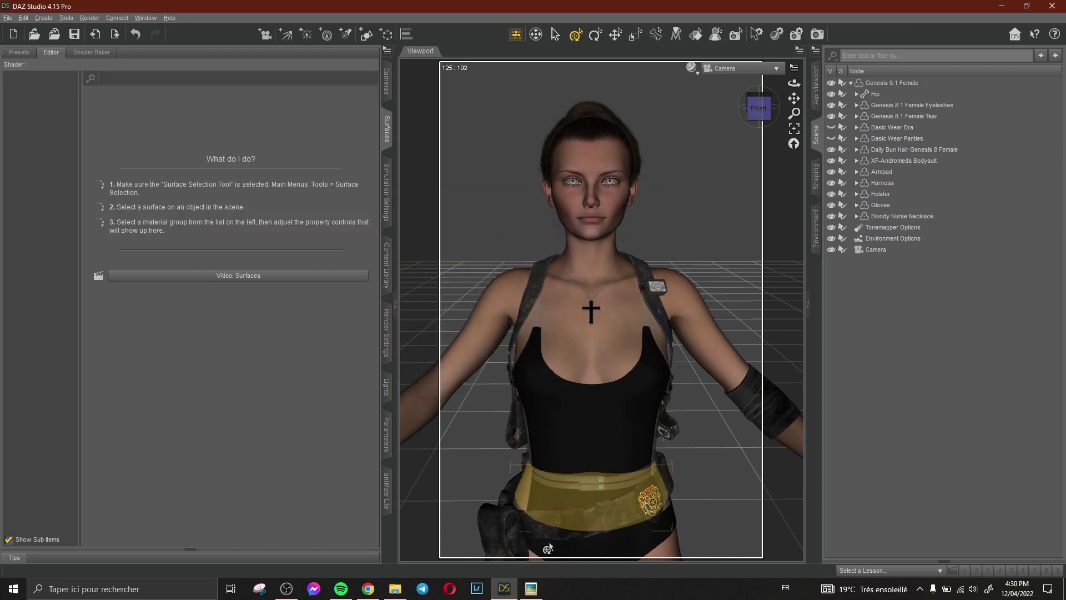
Check the stance in the reference render and apply the Stand 03F pose from DM's Accents set to Genesis 8.1 Female
click(532, 589)
click(531, 589)
click(532, 588)
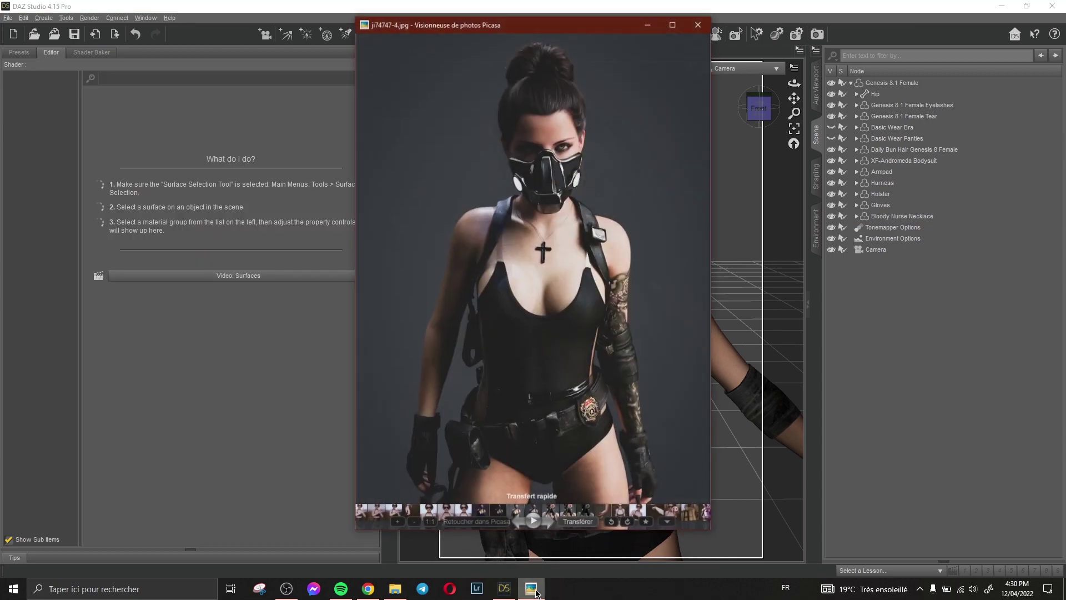
click(532, 589)
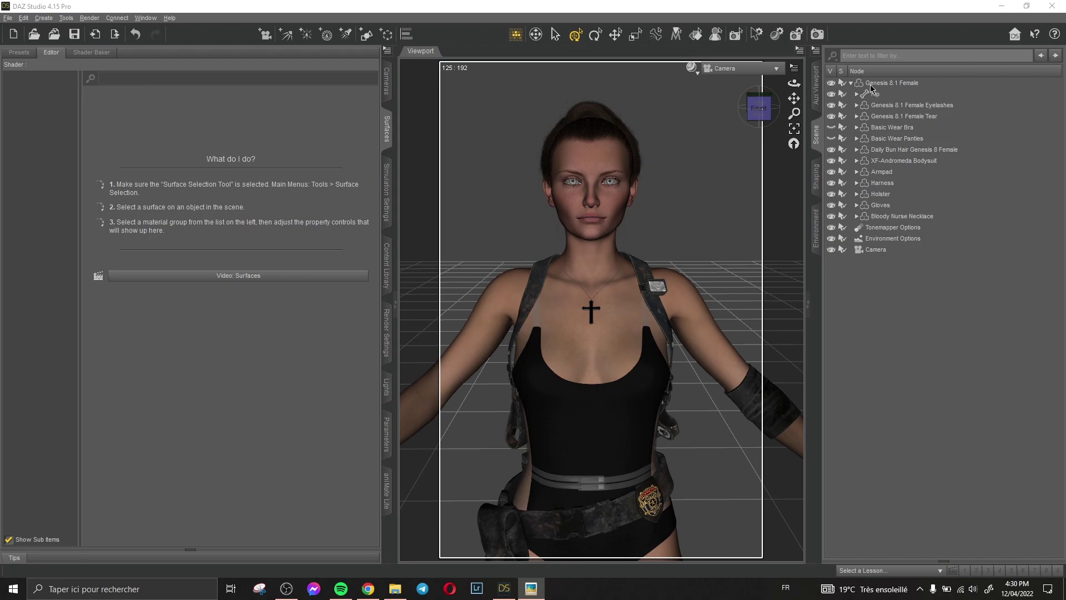
click(916, 83)
click(387, 266)
click(71, 288)
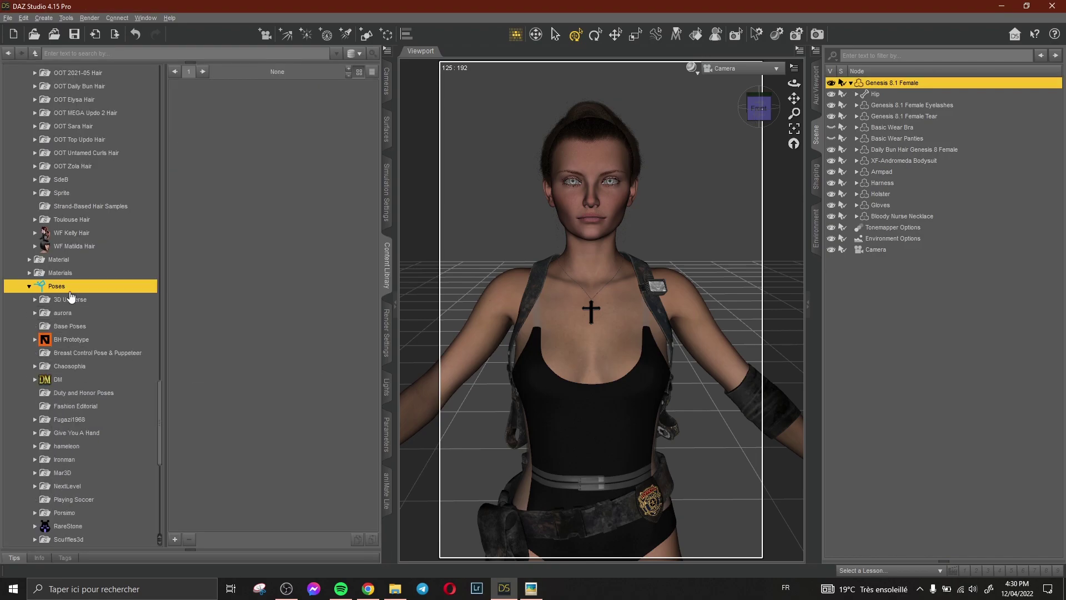
scroll(74, 297, down, 5)
click(61, 149)
click(84, 164)
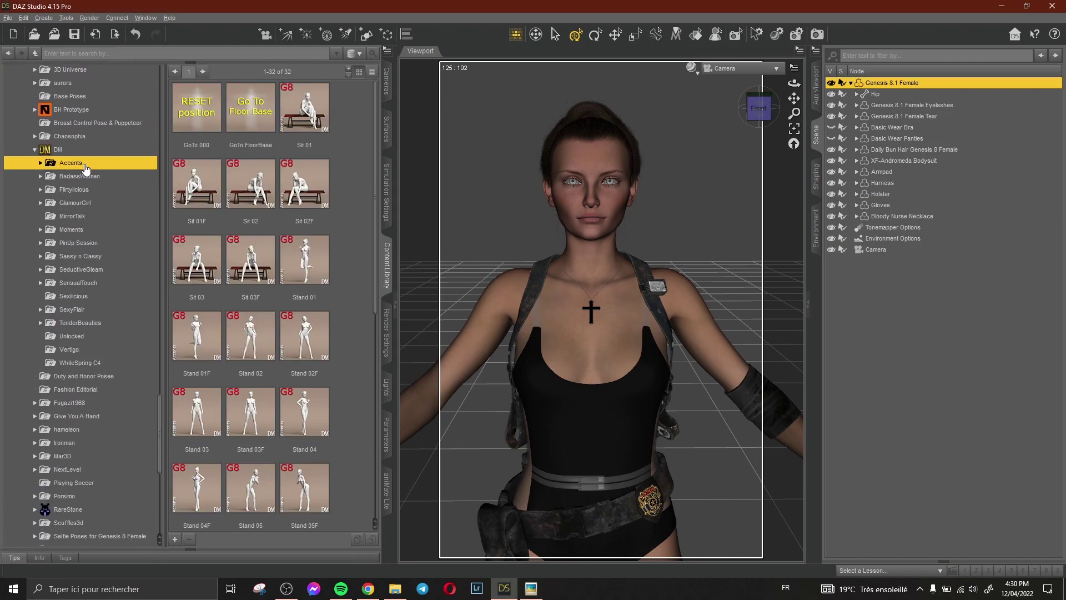
double_click(252, 422)
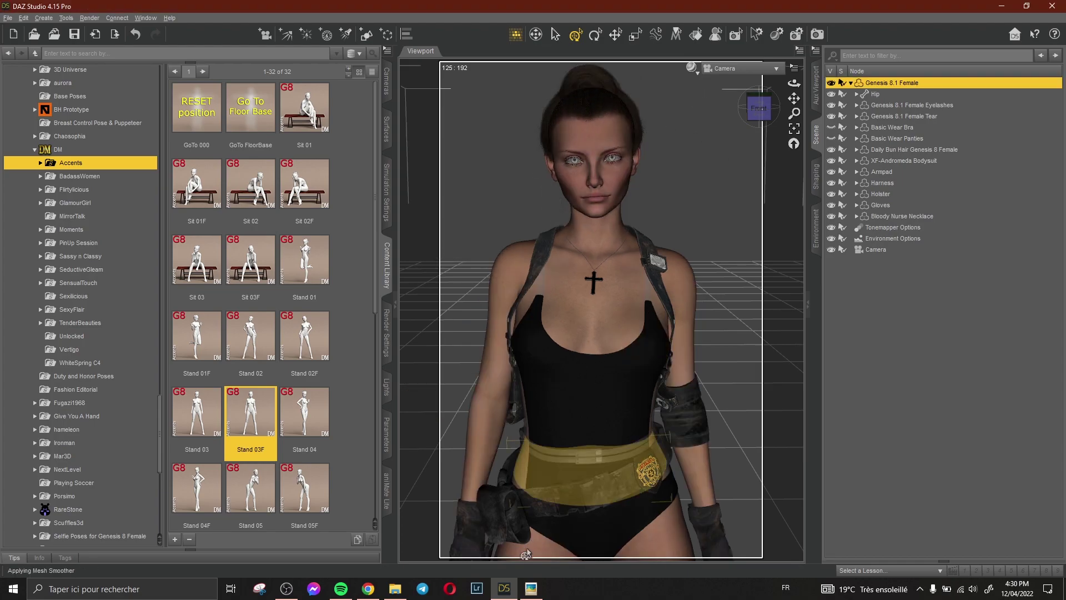
Orbit the camera around the posed figure to match the viewing angle of the reference render
click(531, 588)
click(530, 588)
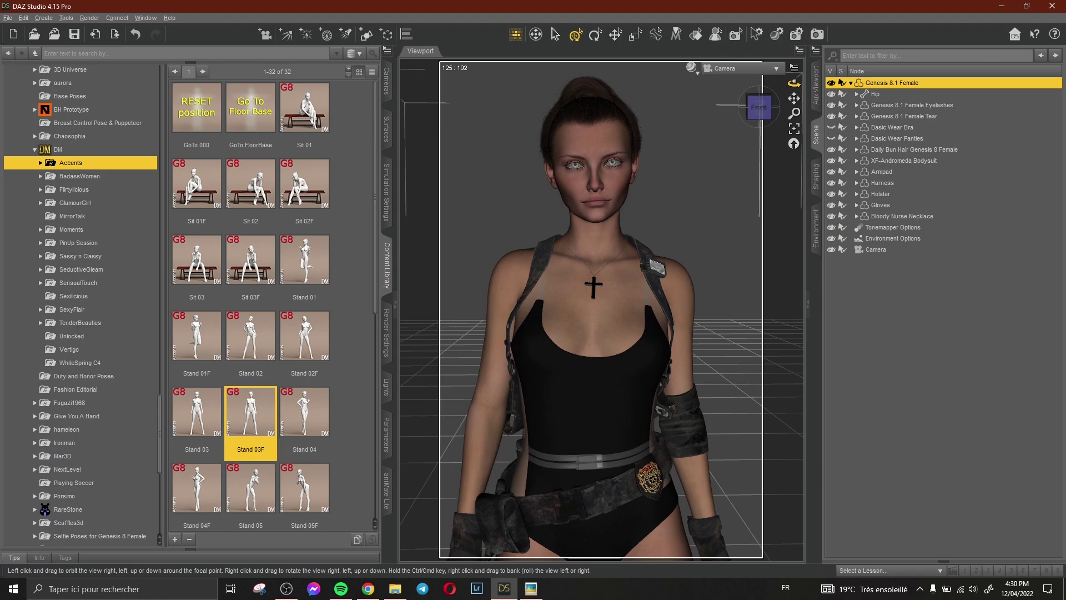
click(530, 588)
click(531, 587)
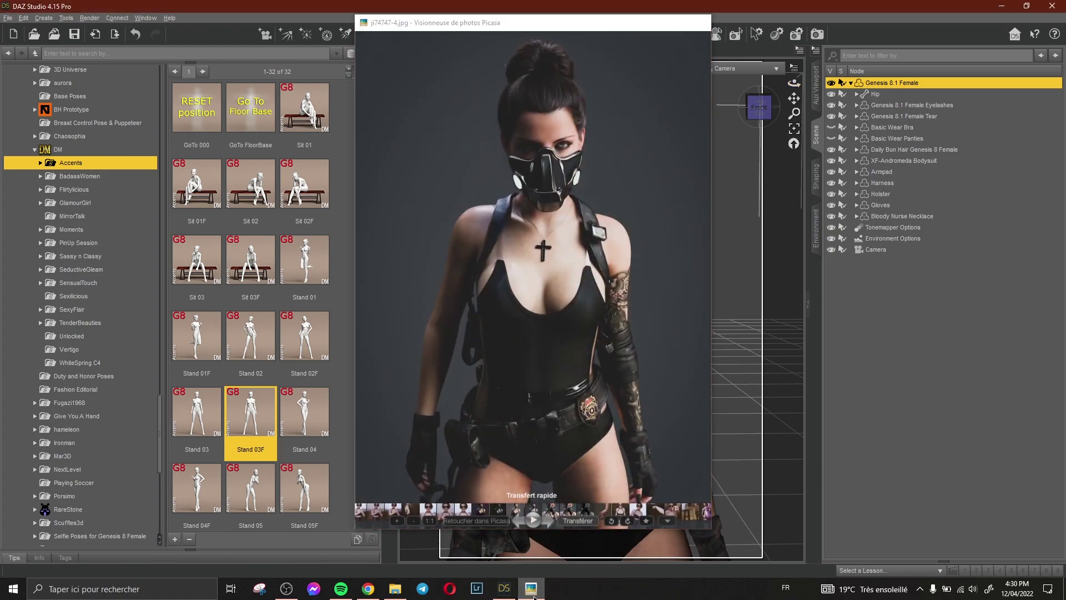
drag(794, 83, 797, 85)
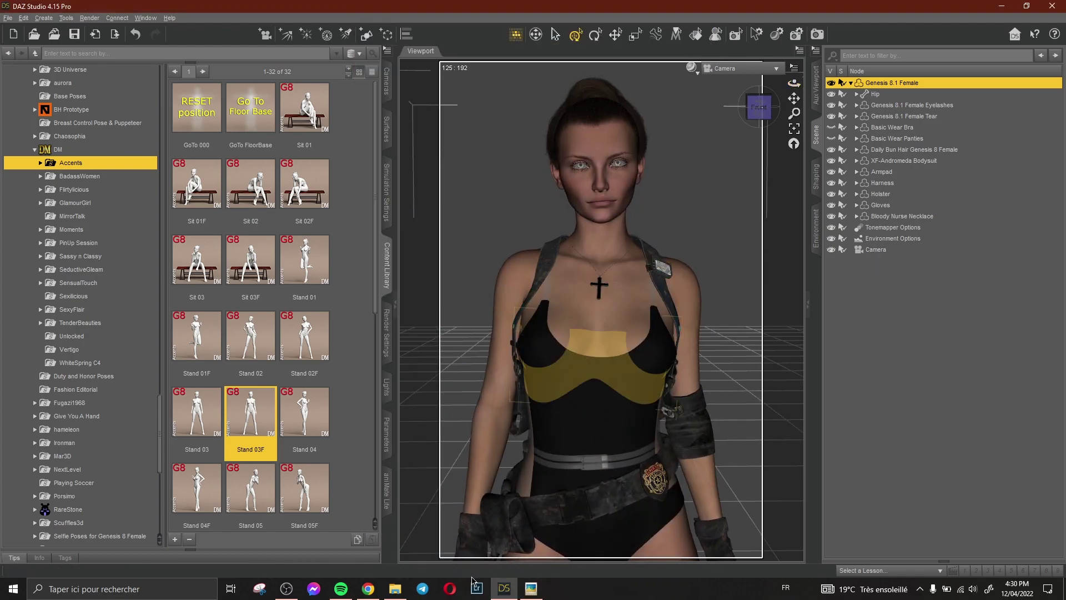
click(531, 588)
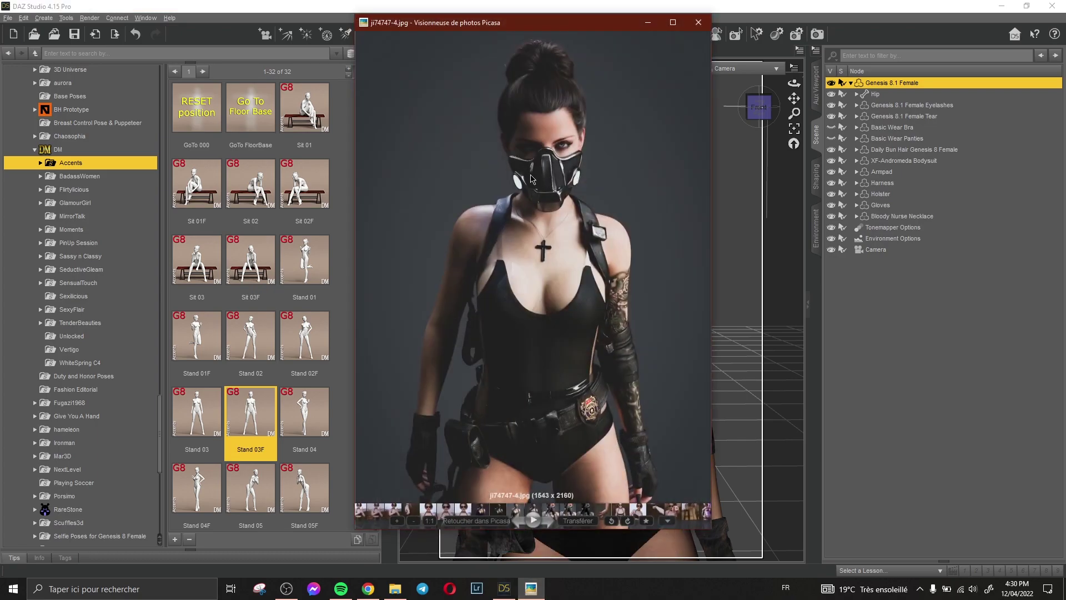
click(648, 22)
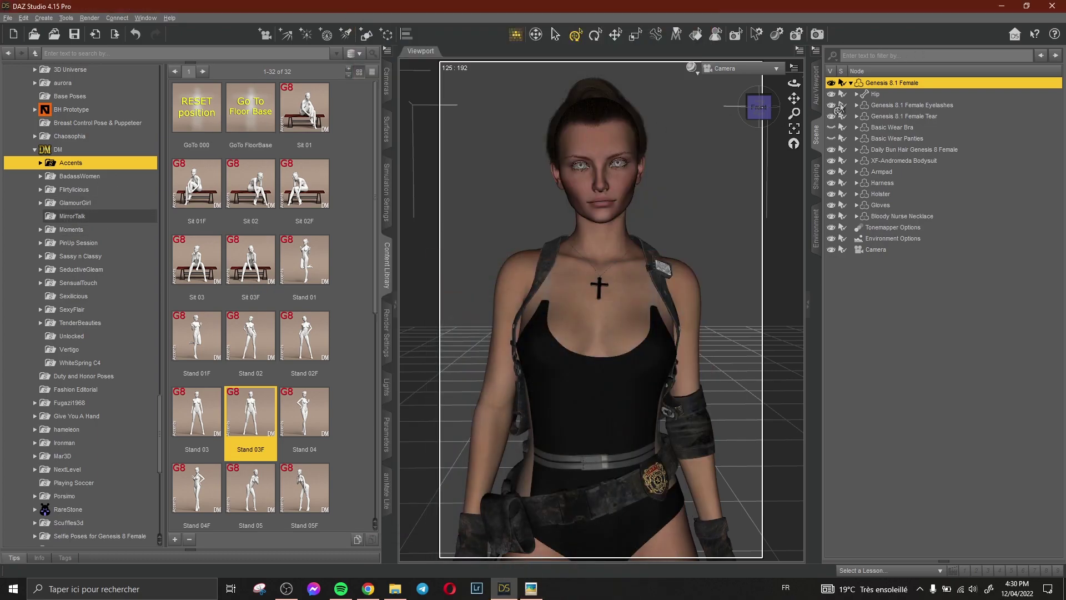
Load the complete Ravyn outfit from the 3D Universe clothing folder onto the Genesis 8.1 Female figure
scroll(71, 229, down, 15)
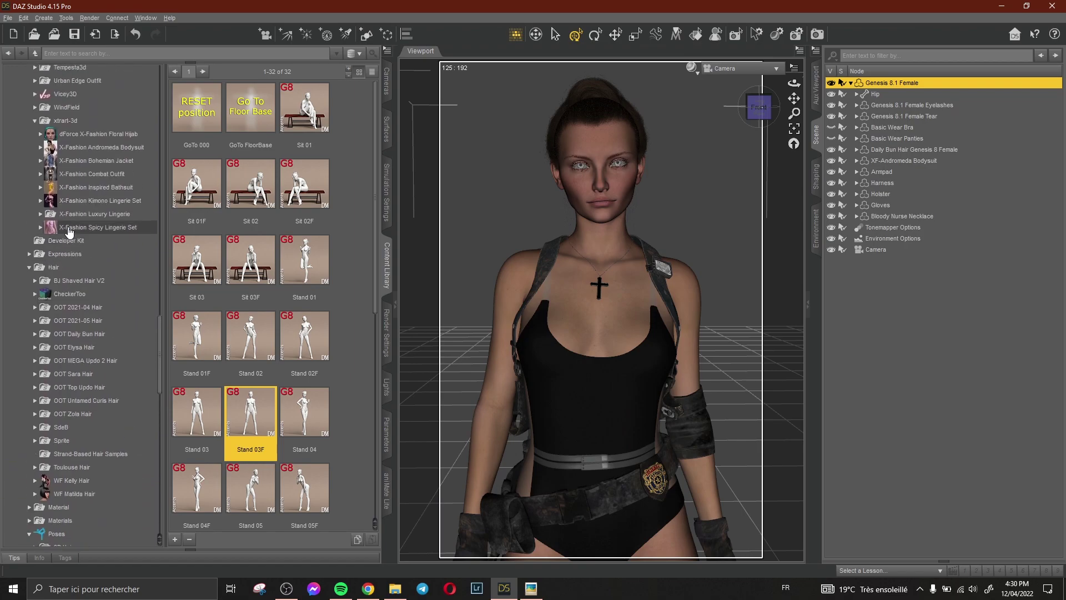
click(78, 157)
click(69, 170)
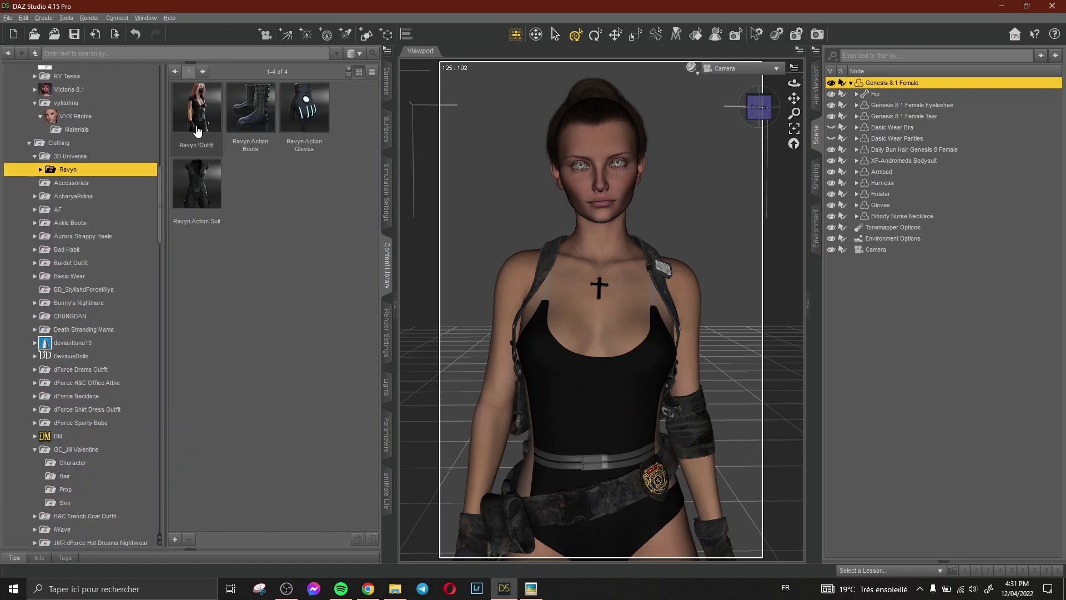
double_click(121, 172)
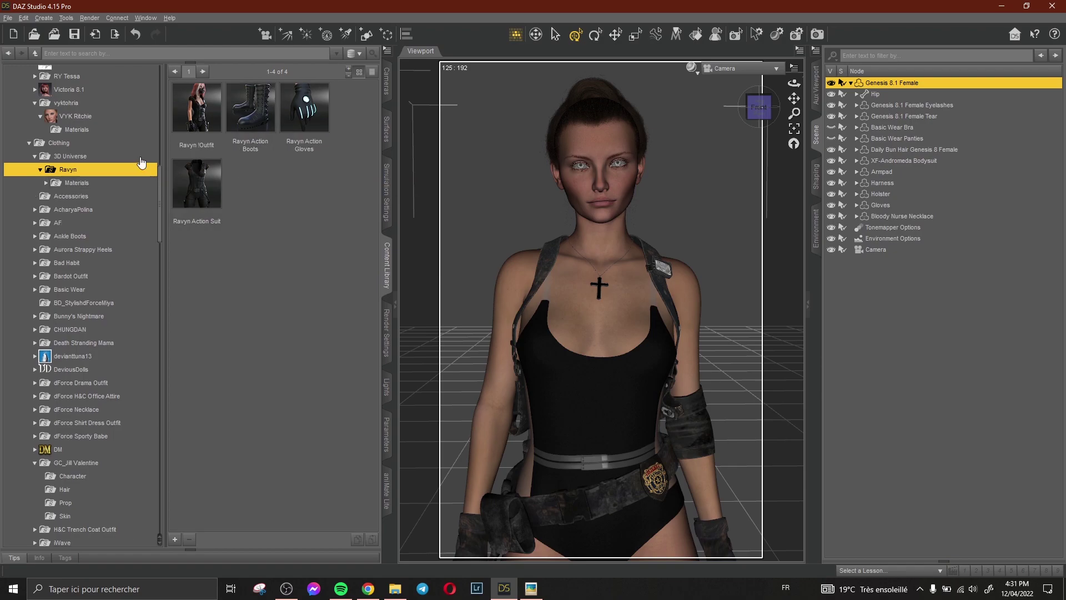
double_click(196, 124)
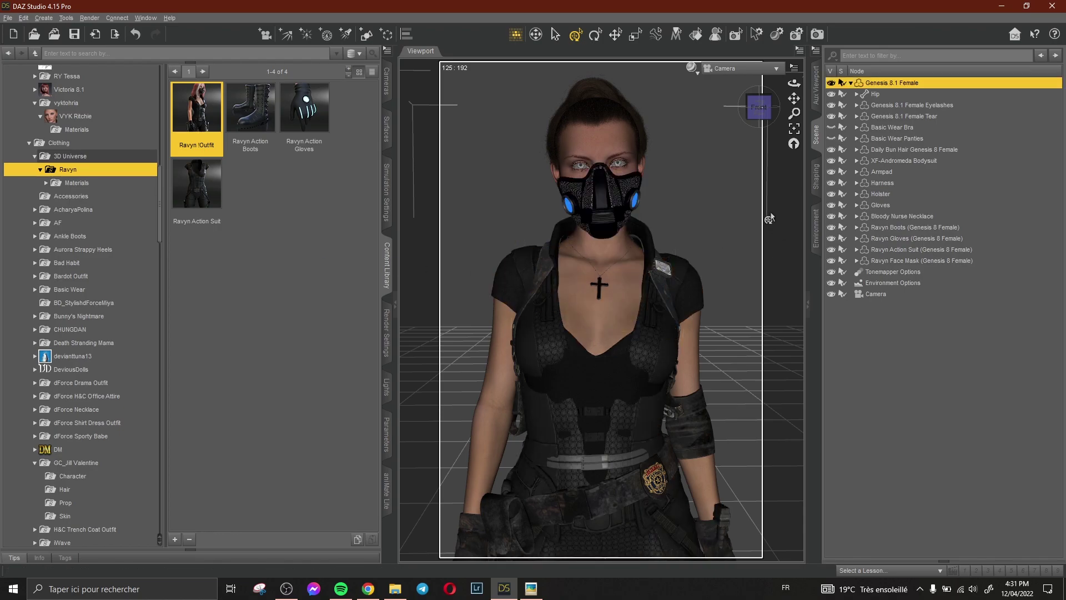
Delete the Ravyn Boots, Ravyn Gloves and Ravyn Action Suit from the scene, keeping only the Ravyn Face Mask
click(831, 249)
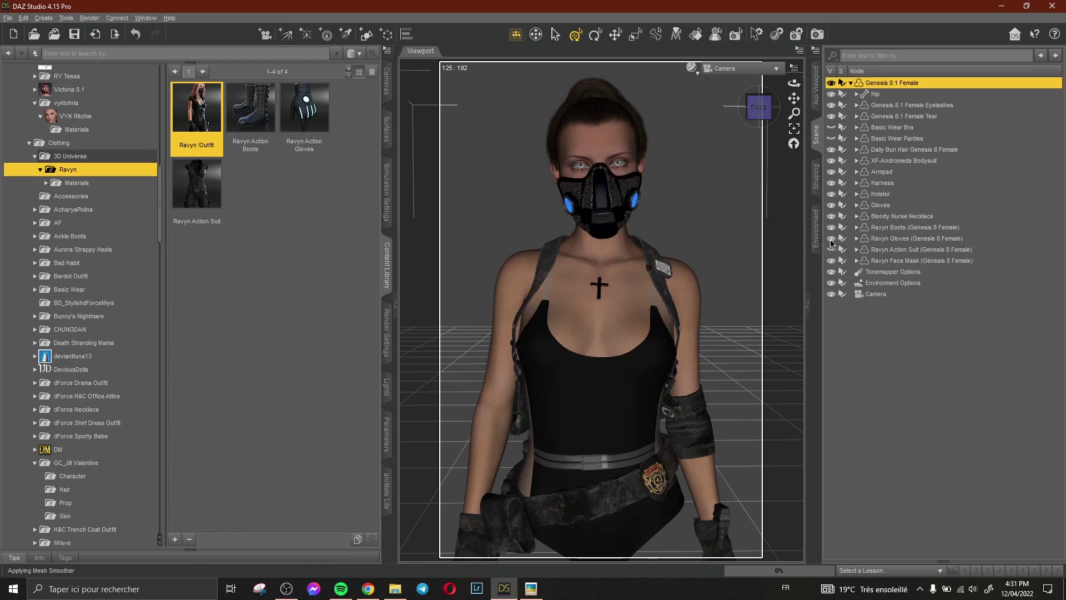
click(888, 227)
ctrl+click(889, 238)
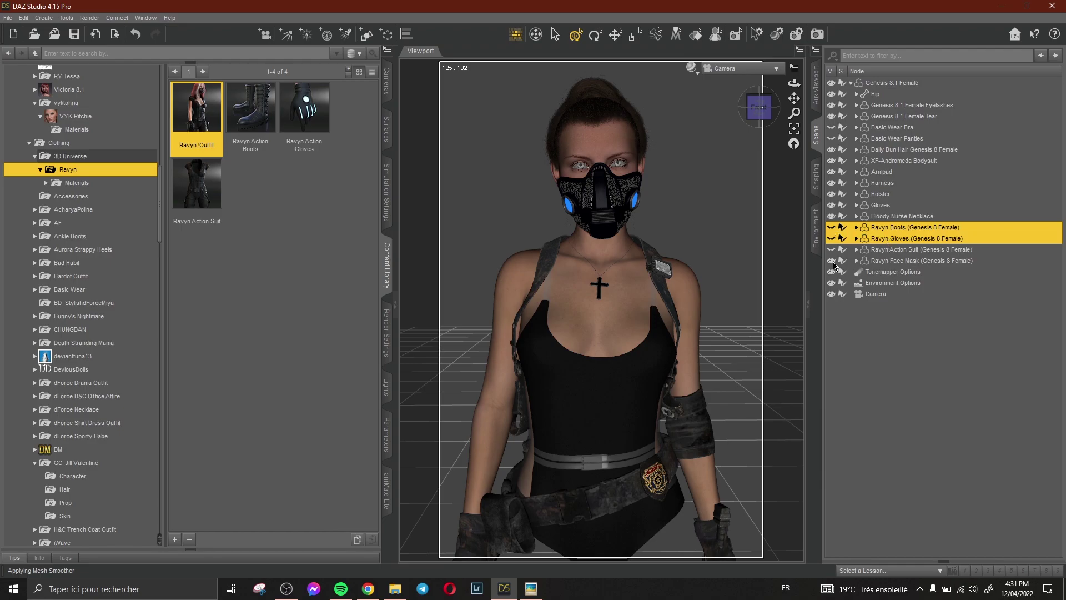
ctrl+click(894, 249)
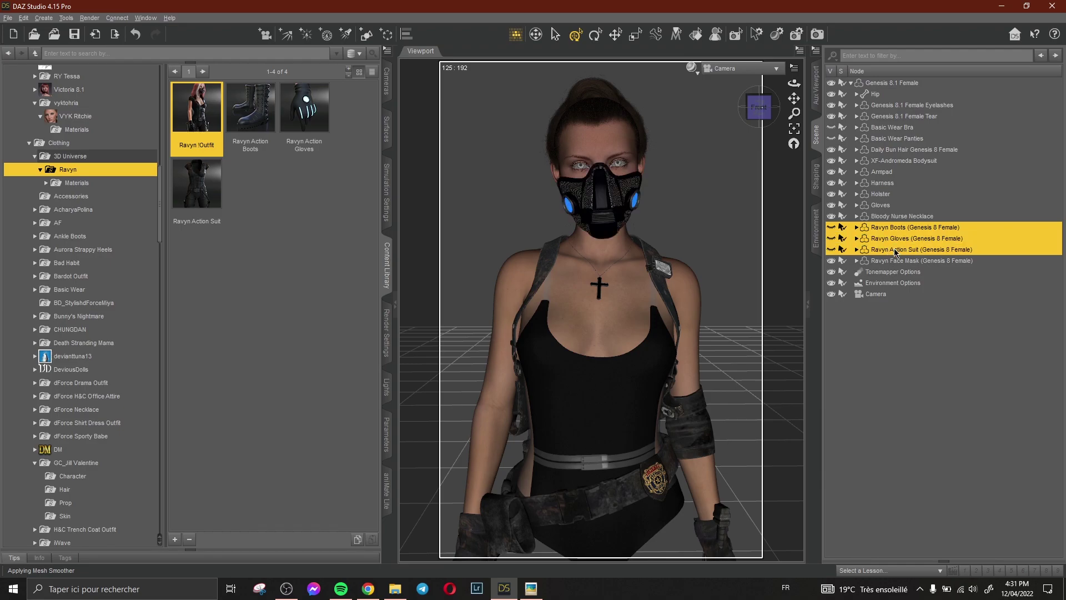
key(Delete)
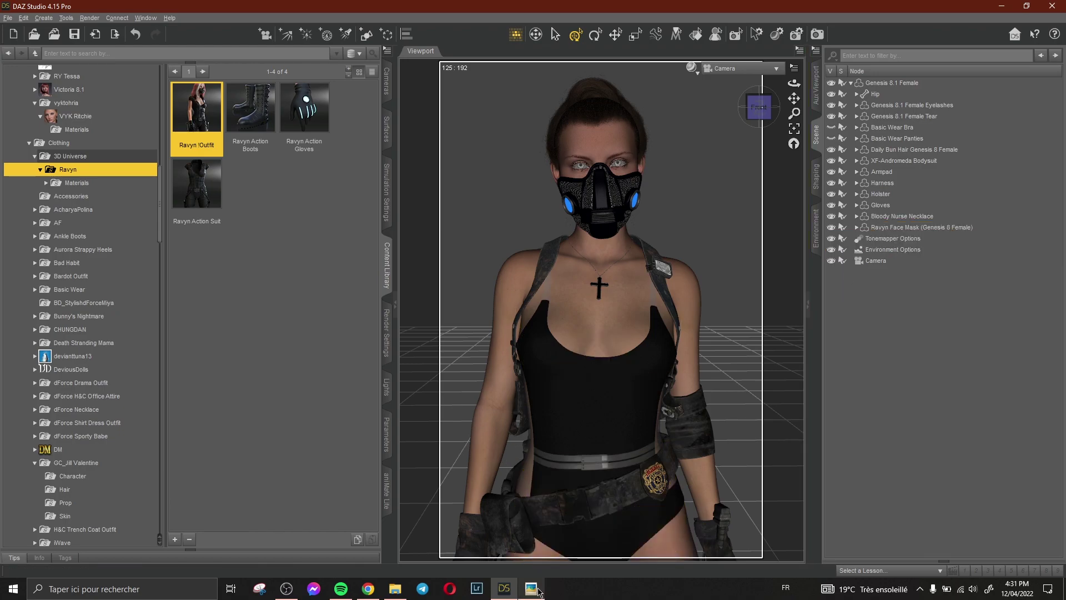
Compare the masked figure's Iray preview with the reference render and adjust the camera orbit to match its angle
click(817, 105)
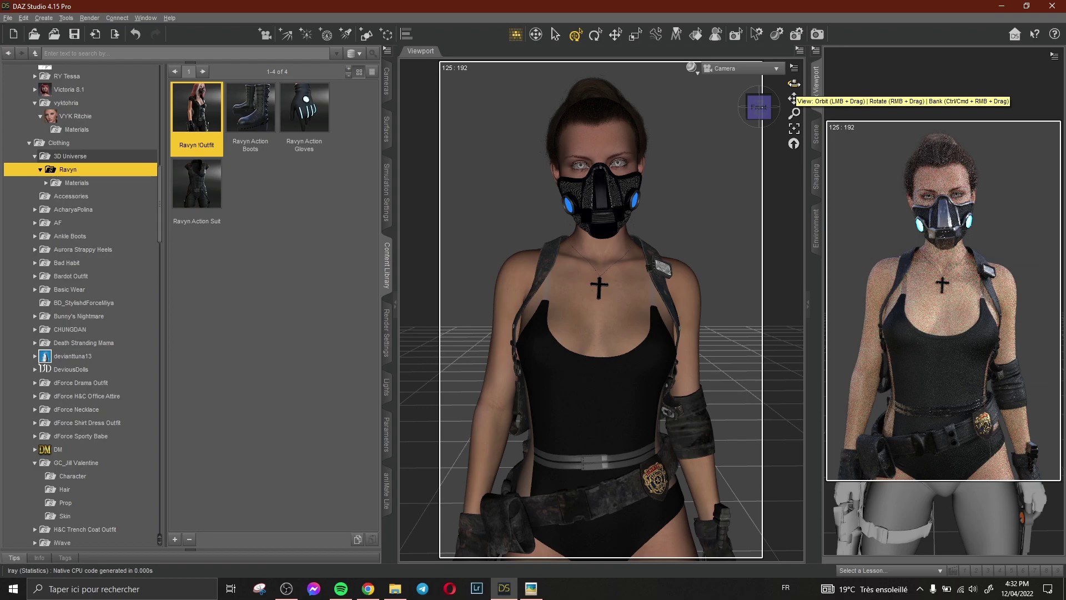
drag(794, 83, 801, 95)
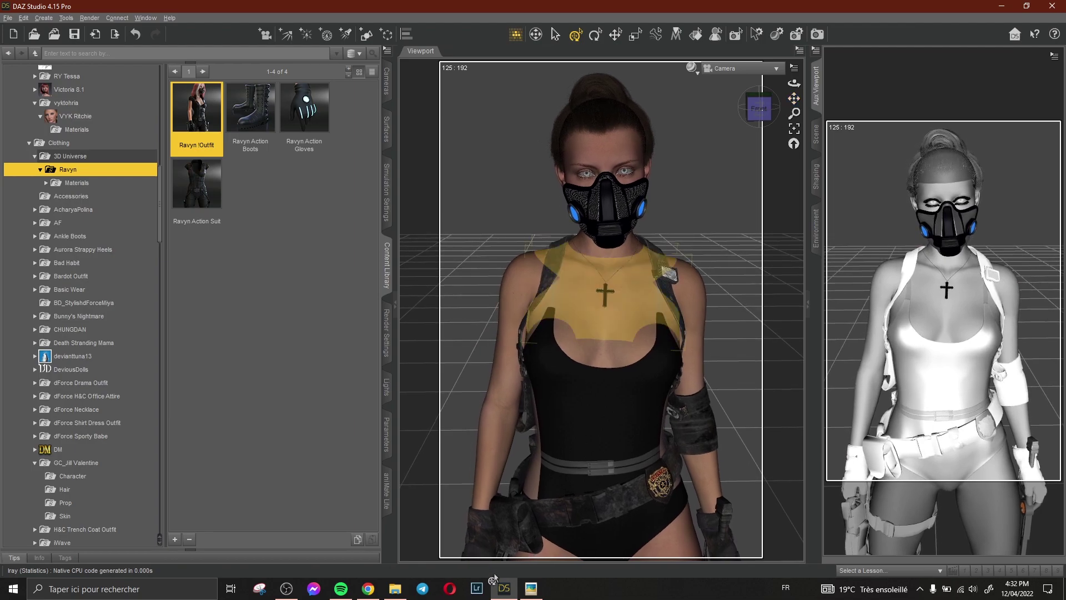
click(531, 589)
click(531, 591)
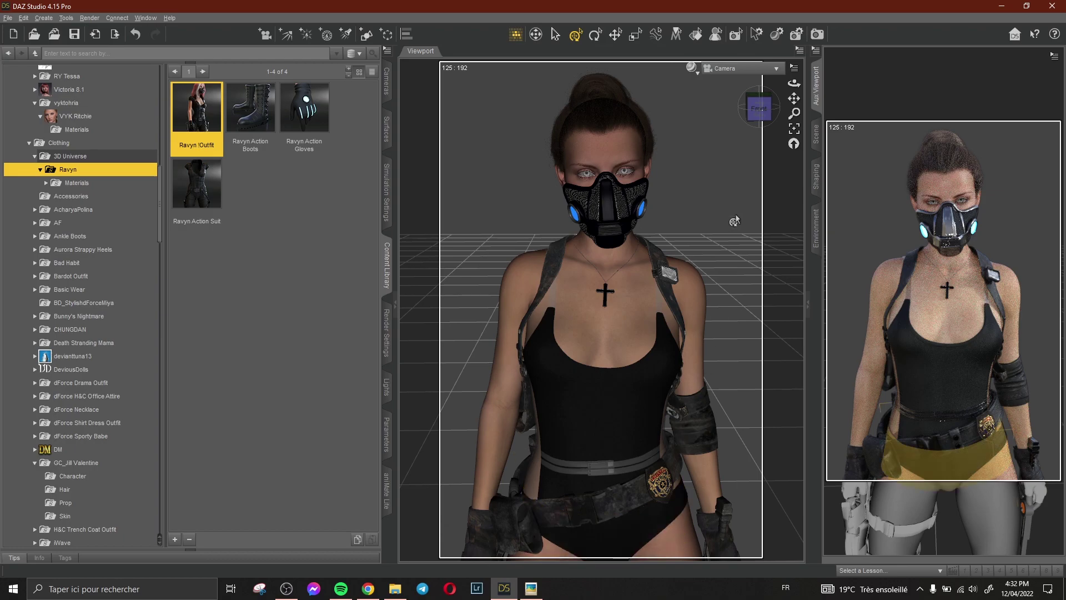
drag(794, 99, 794, 86)
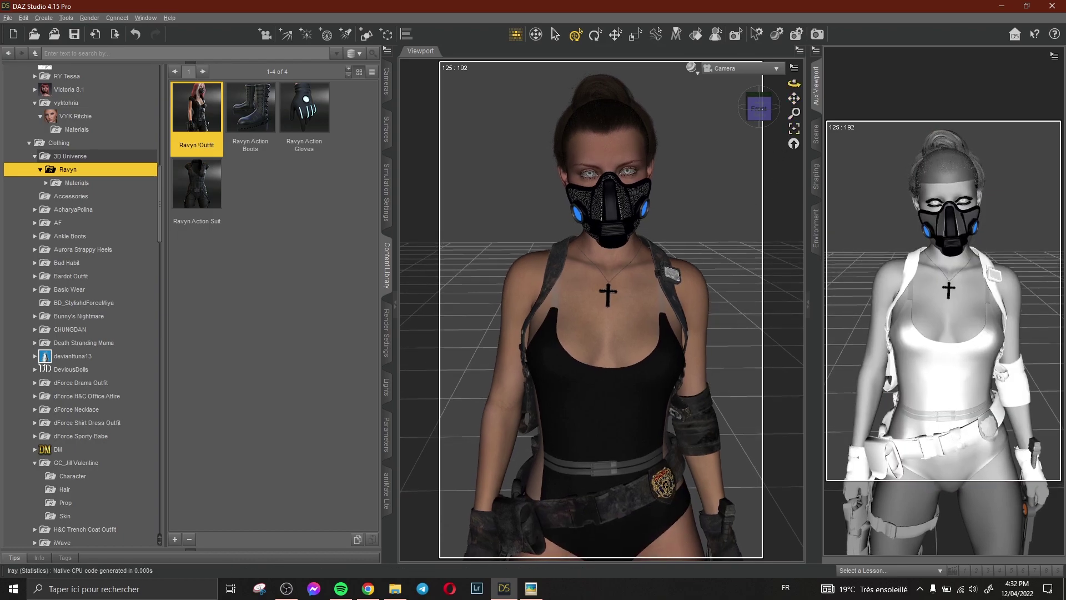
Apply the SkinWorks DragonMaiden Left Arm and BioMech Skull Left Arm tattoos to Genesis 8.1 Female, comparing with the reference render
click(817, 135)
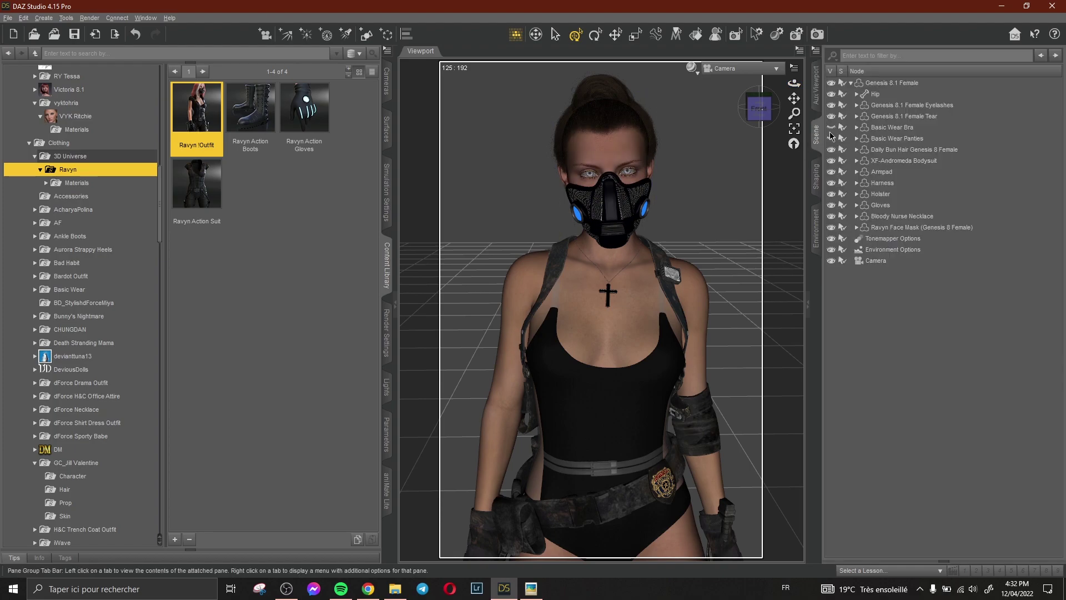
click(892, 83)
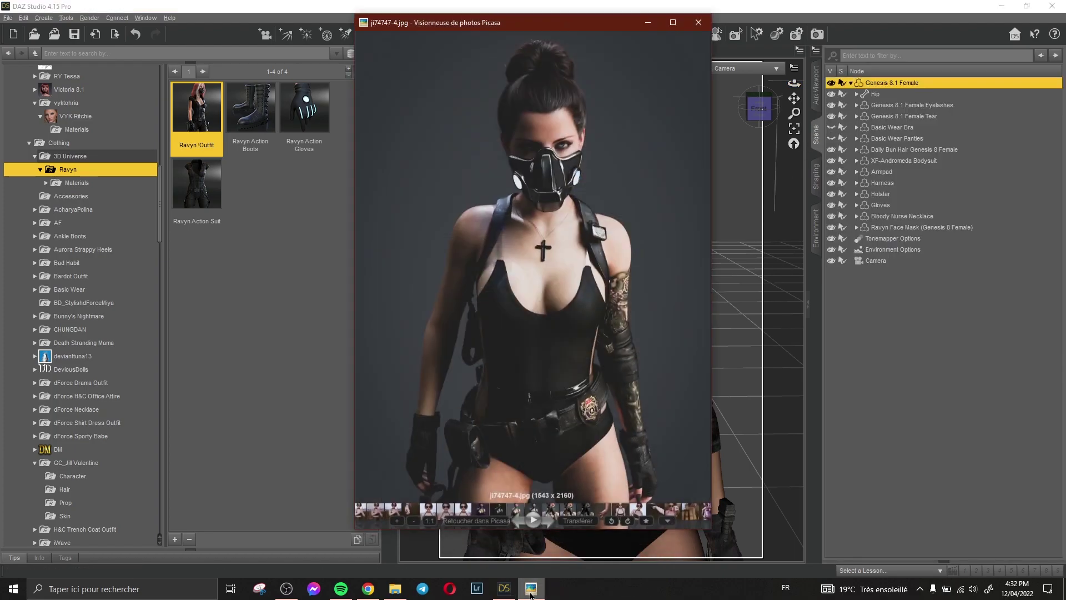
scroll(107, 365, down, 10)
click(61, 145)
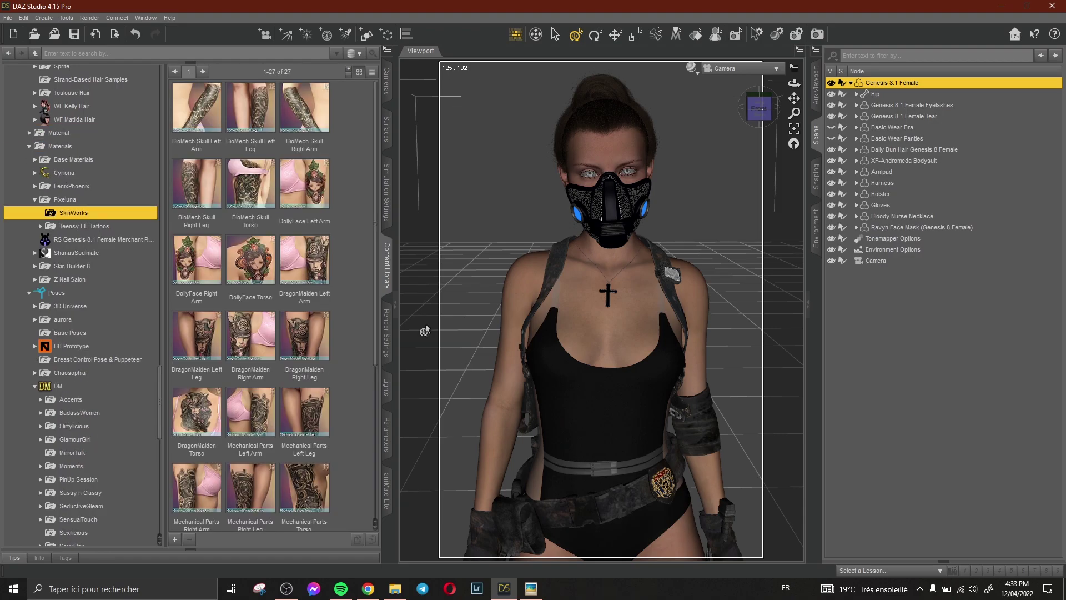
double_click(314, 269)
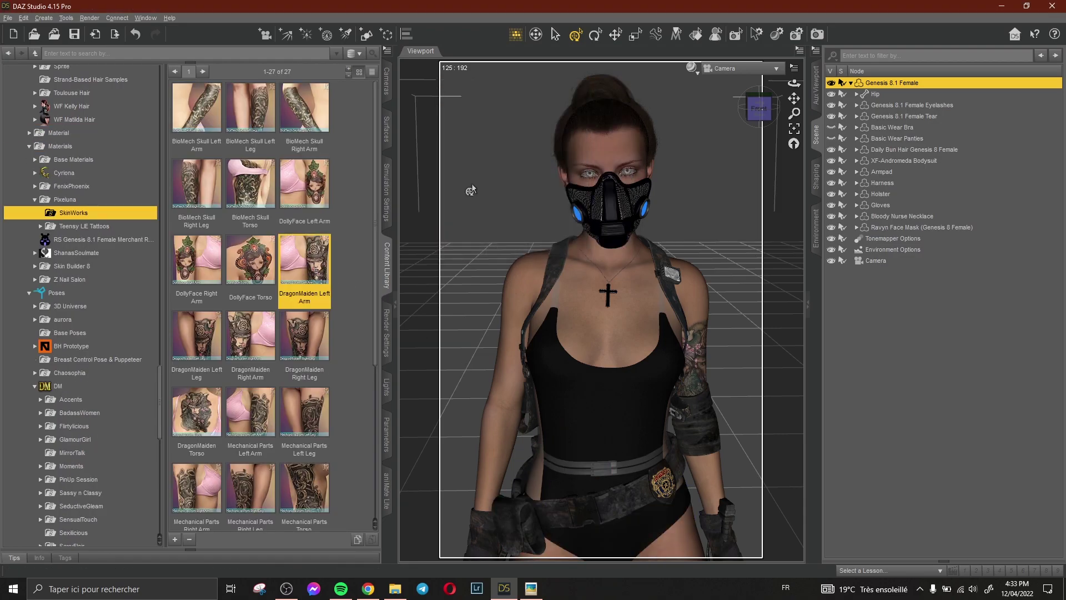
double_click(198, 121)
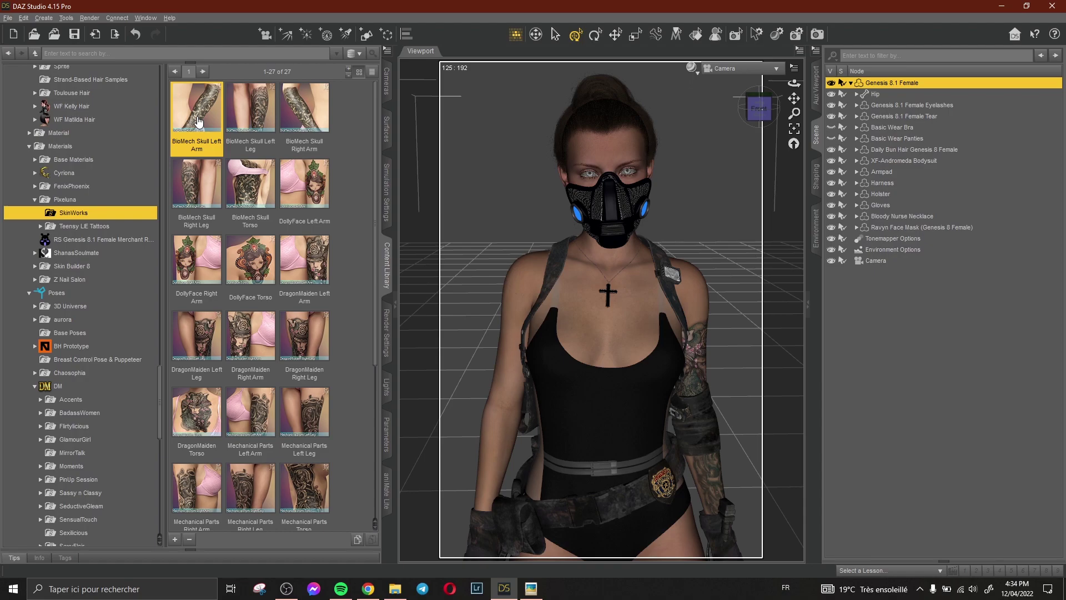
click(532, 590)
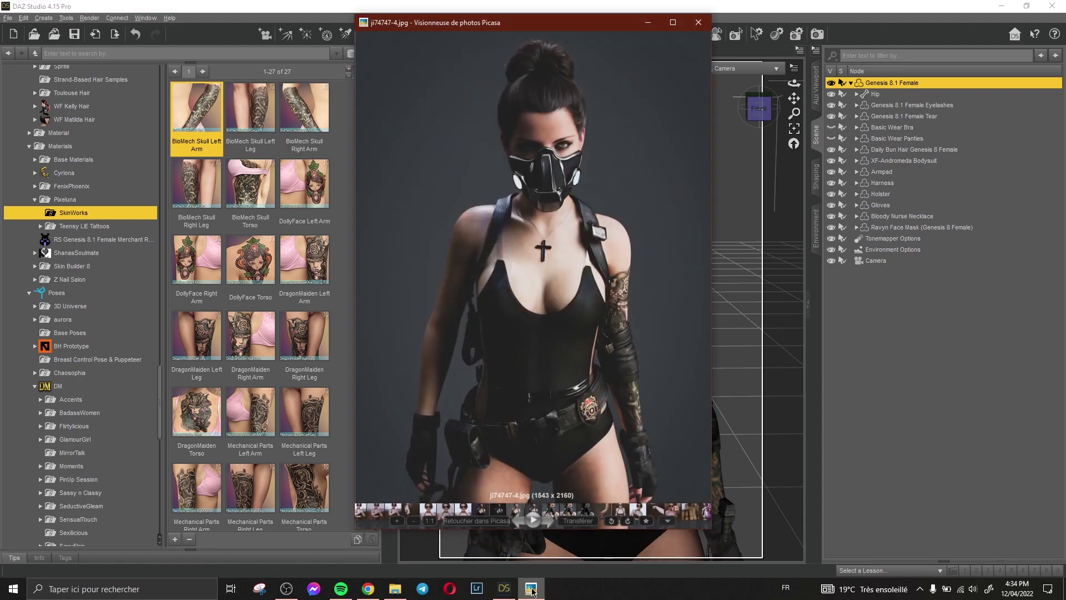
click(531, 589)
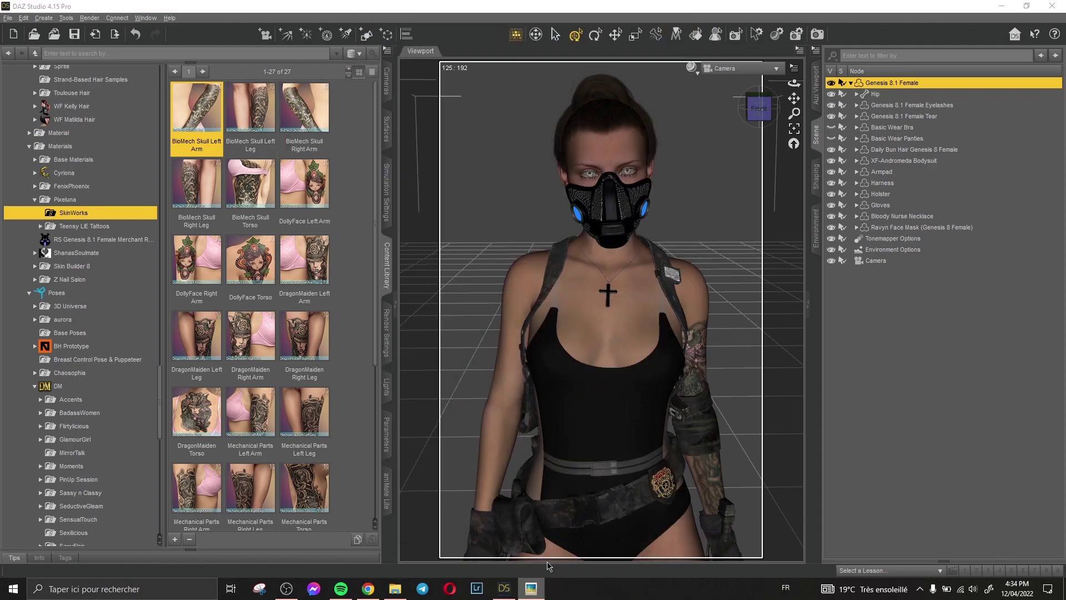
Switch the main viewport to Perspective View and frame the masked face close up at eye level
click(816, 87)
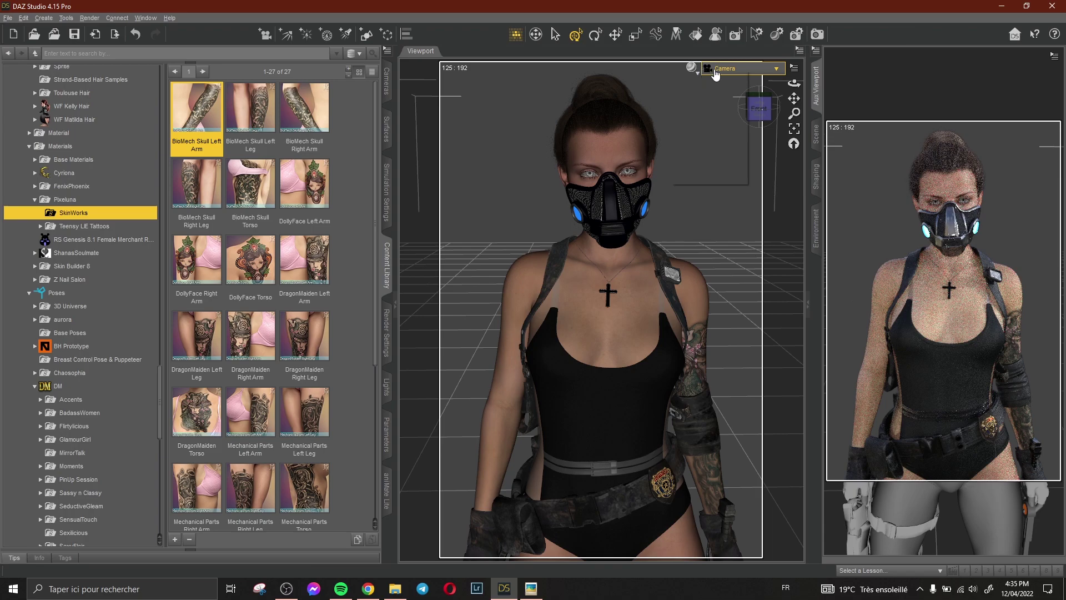
click(715, 72)
click(733, 93)
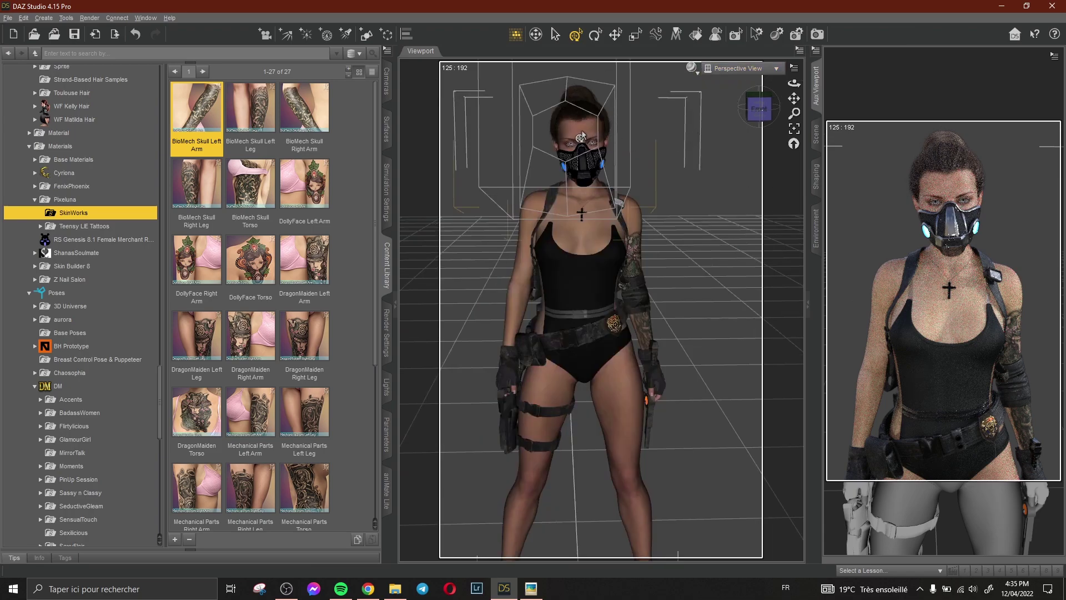
drag(580, 137, 578, 146)
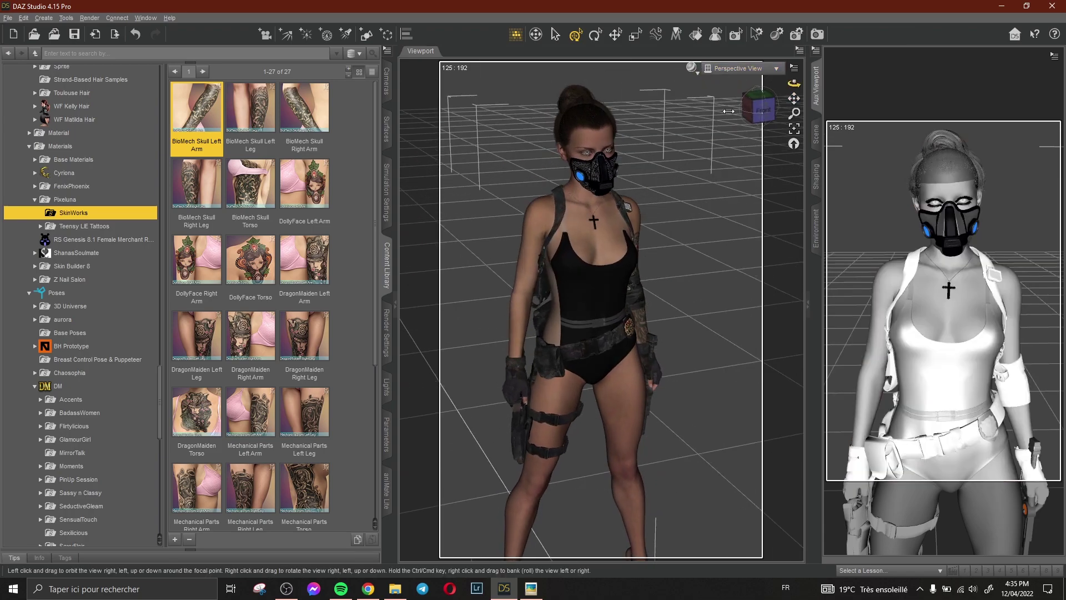
click(795, 127)
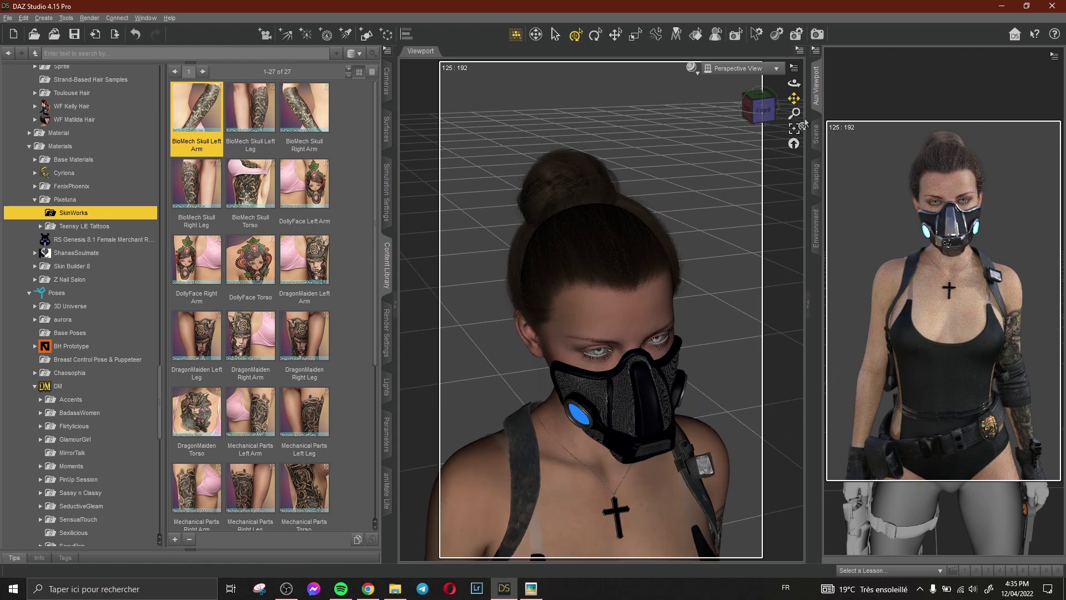
click(814, 131)
drag(793, 83, 794, 66)
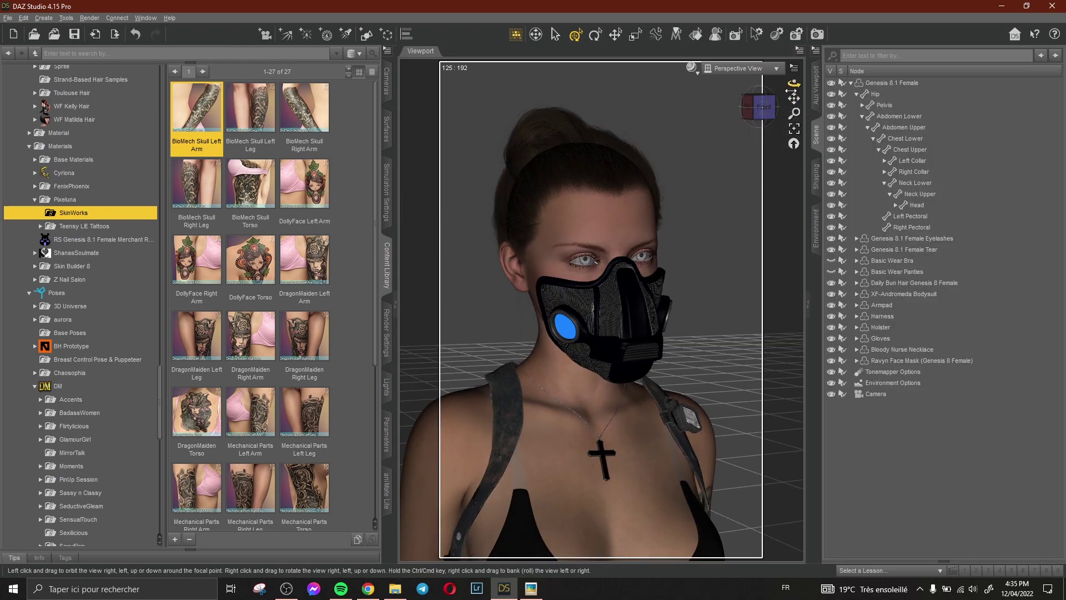
Set the right eye's Point At target to Camera and select the left eye
click(581, 261)
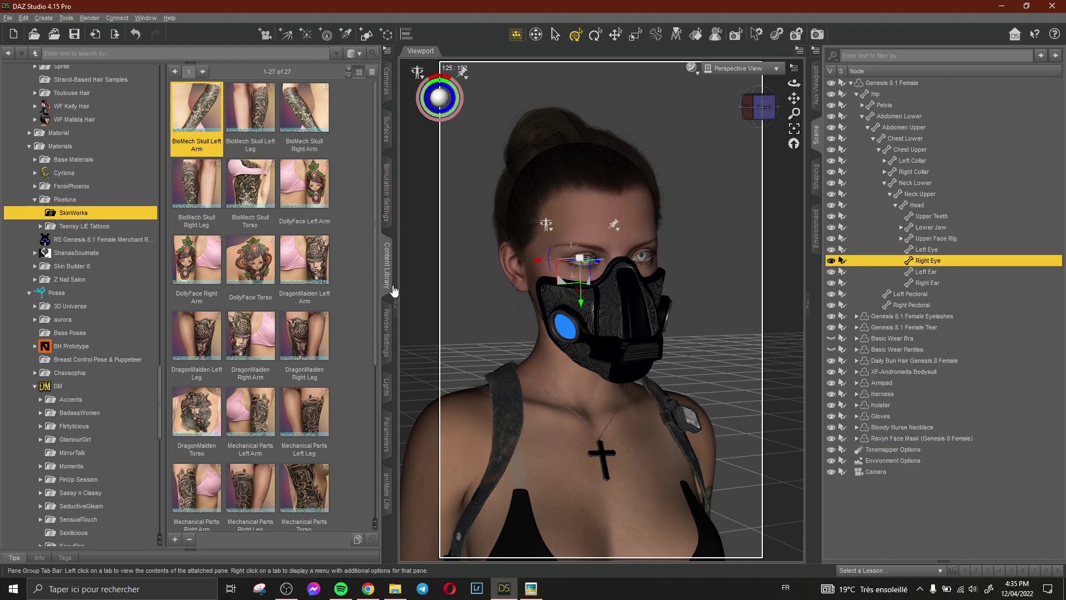
click(387, 333)
click(387, 452)
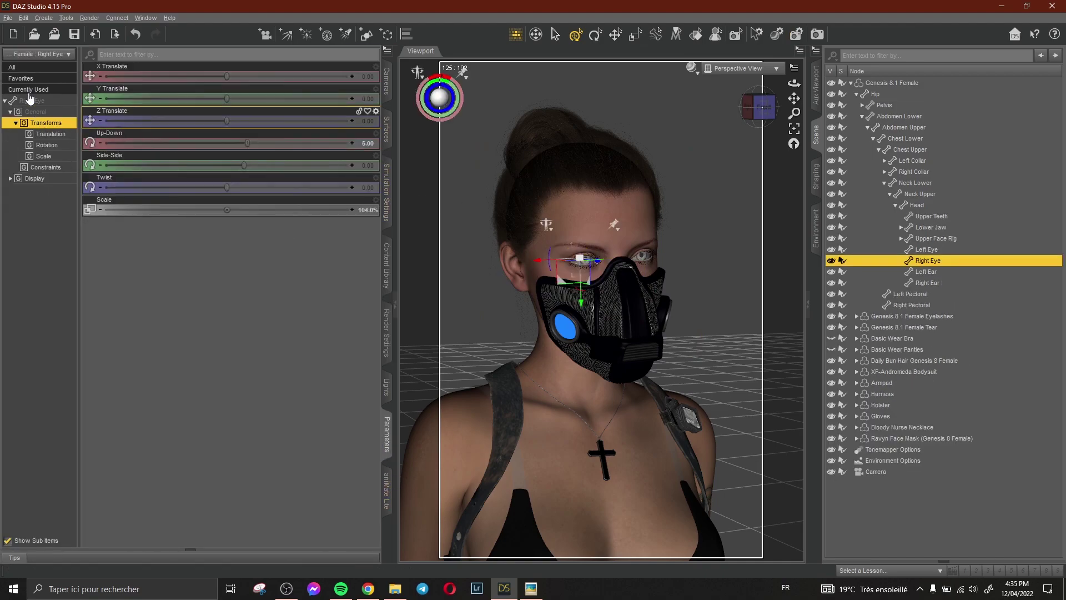
click(27, 68)
click(149, 232)
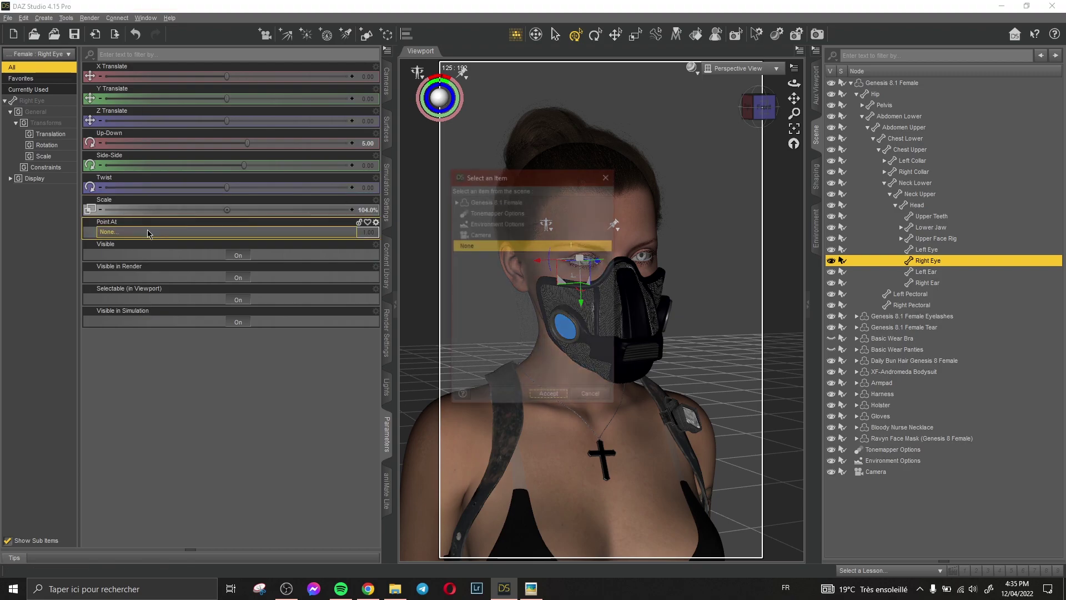
click(517, 234)
click(548, 397)
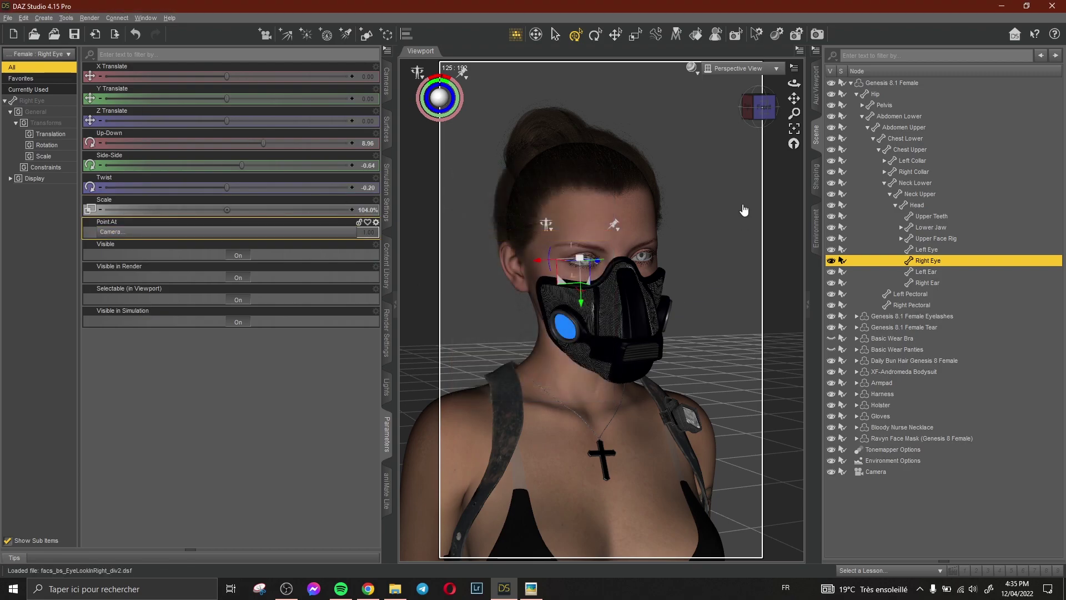
click(672, 263)
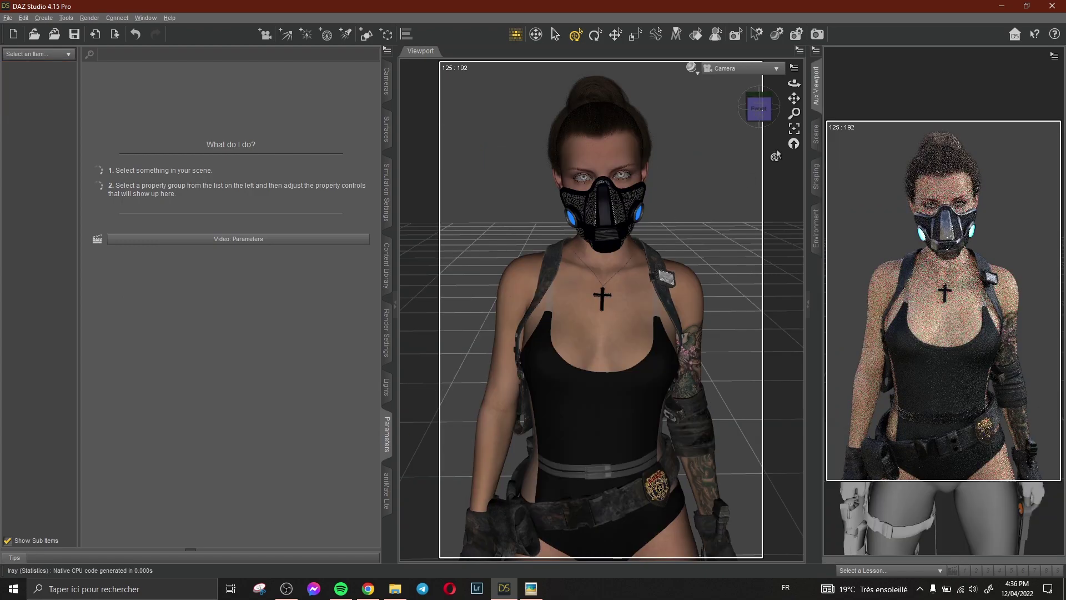
Set the Bunny Breasts chest morph of Genesis 8.1 Female to 81.6% and compare the bust with the reference render
click(816, 134)
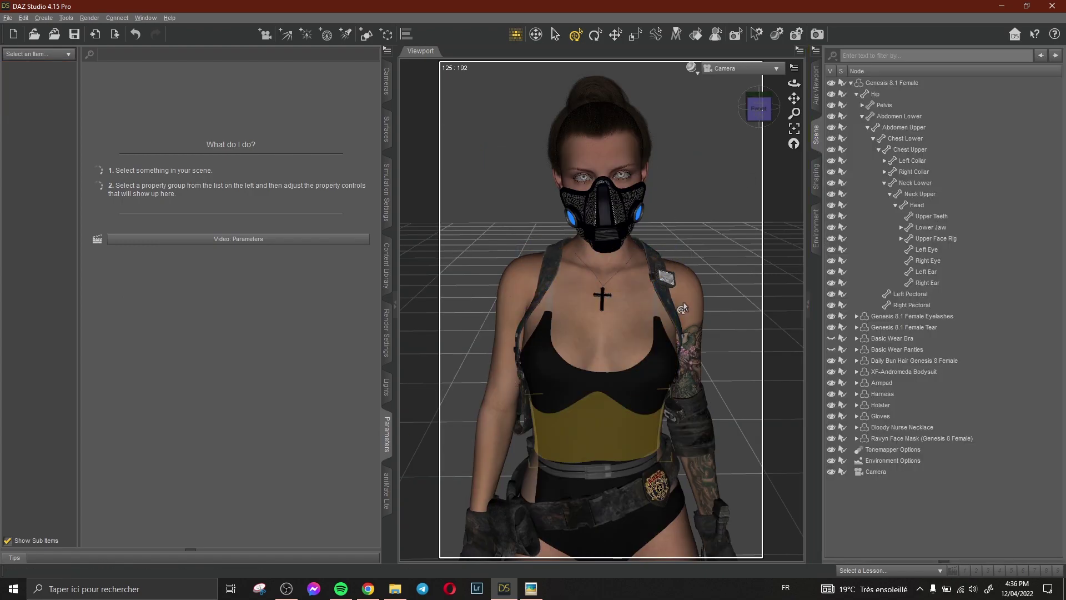
click(534, 591)
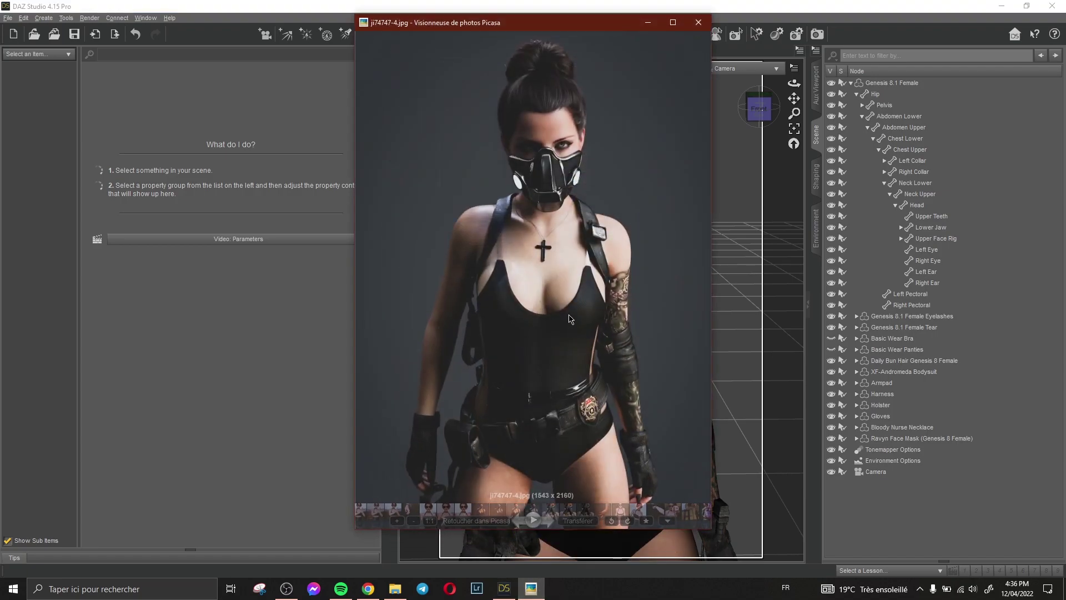
click(534, 591)
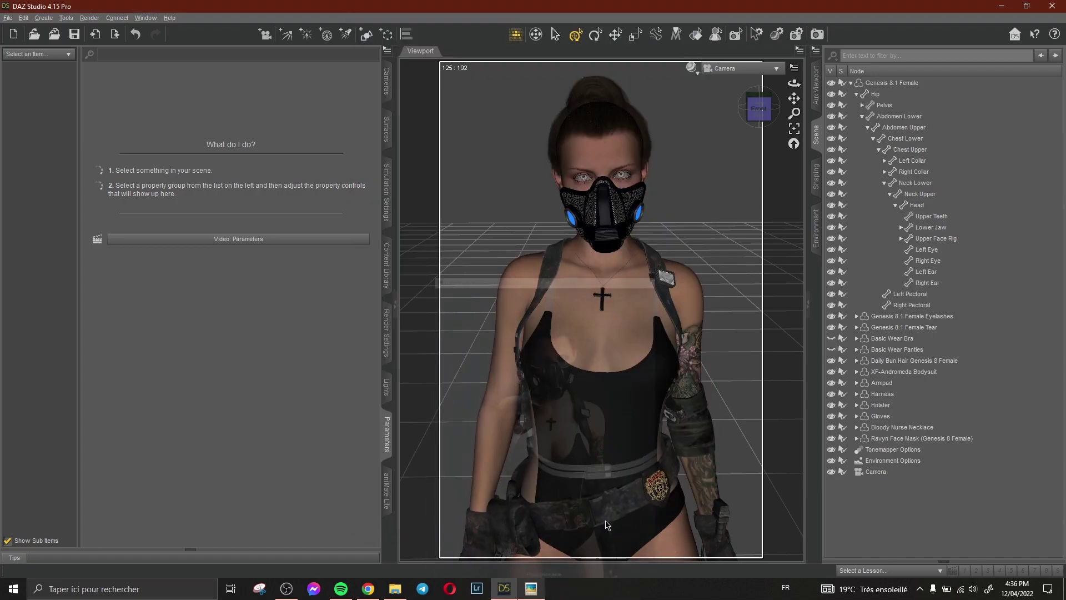
click(923, 84)
click(820, 190)
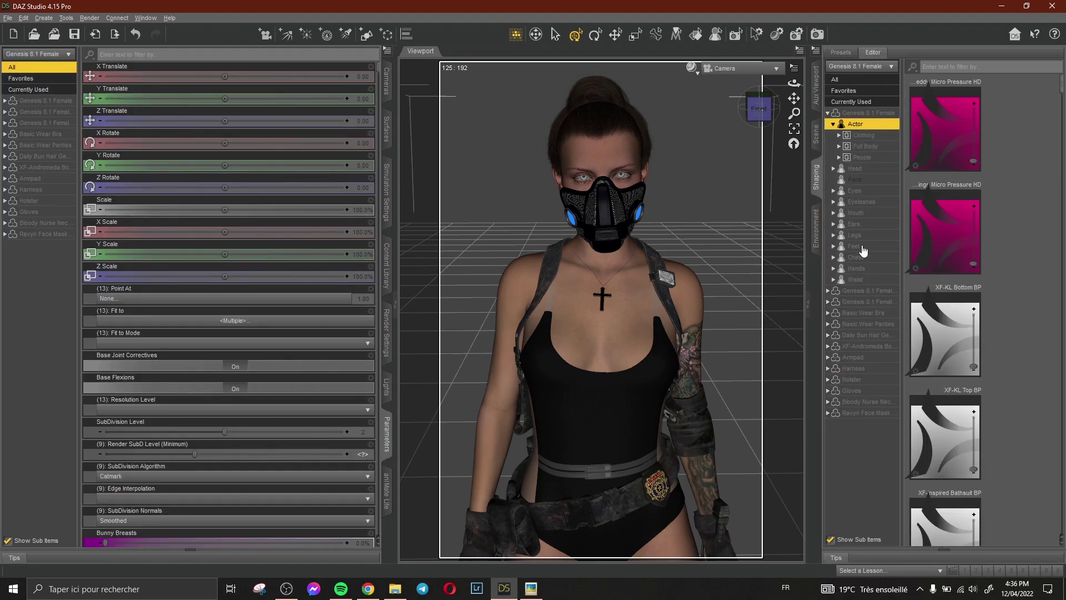
click(866, 257)
drag(924, 89, 1009, 90)
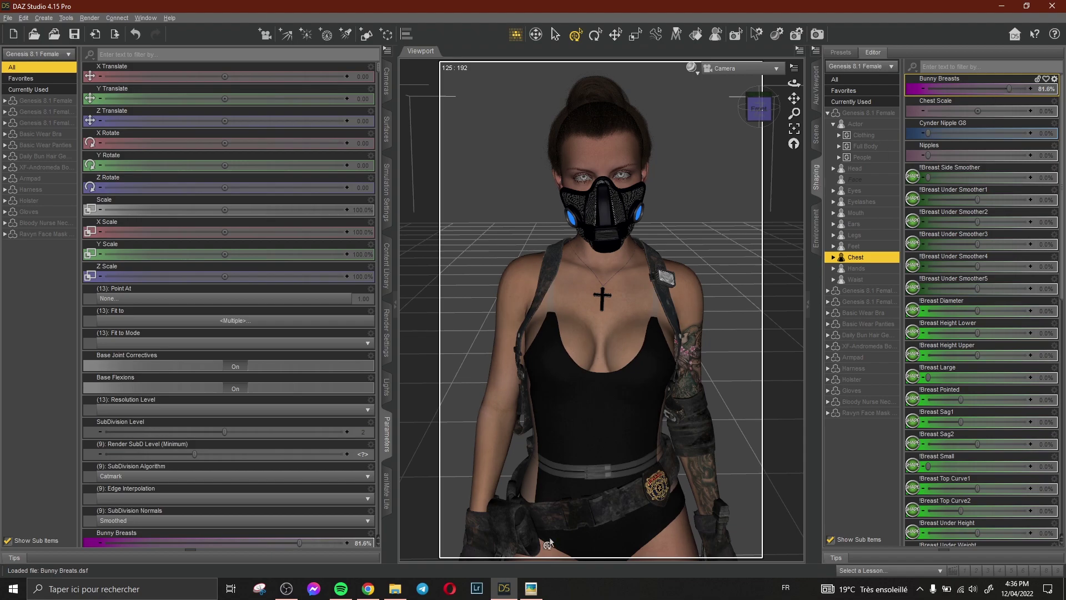
click(530, 588)
click(531, 588)
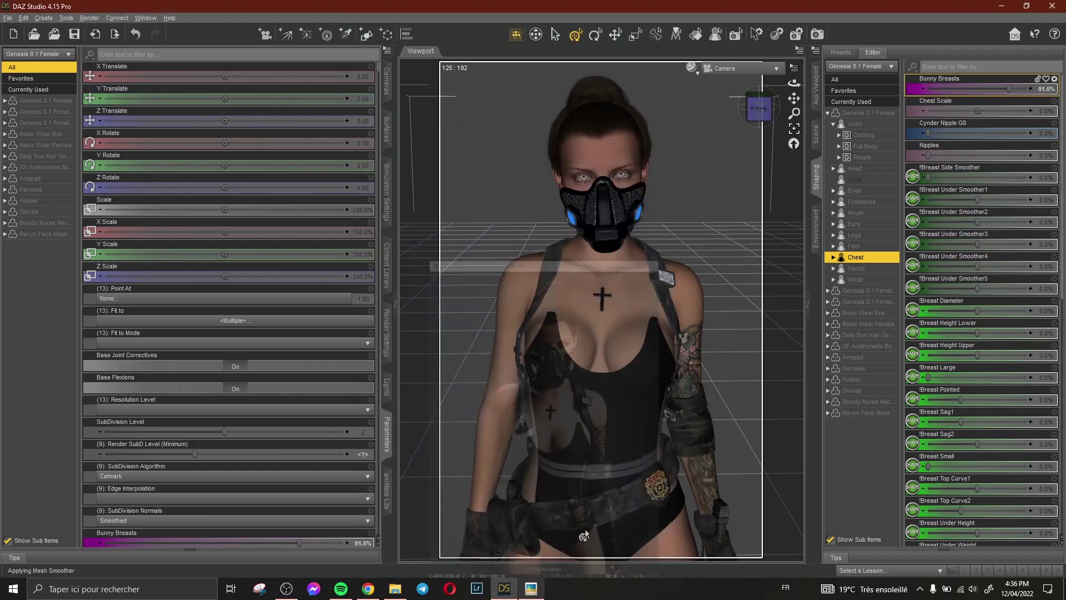
Apply the Portraits Light preset from rdaughter lights with the Aux Viewport preview shown, and open its Rotate Evironment presets
click(816, 86)
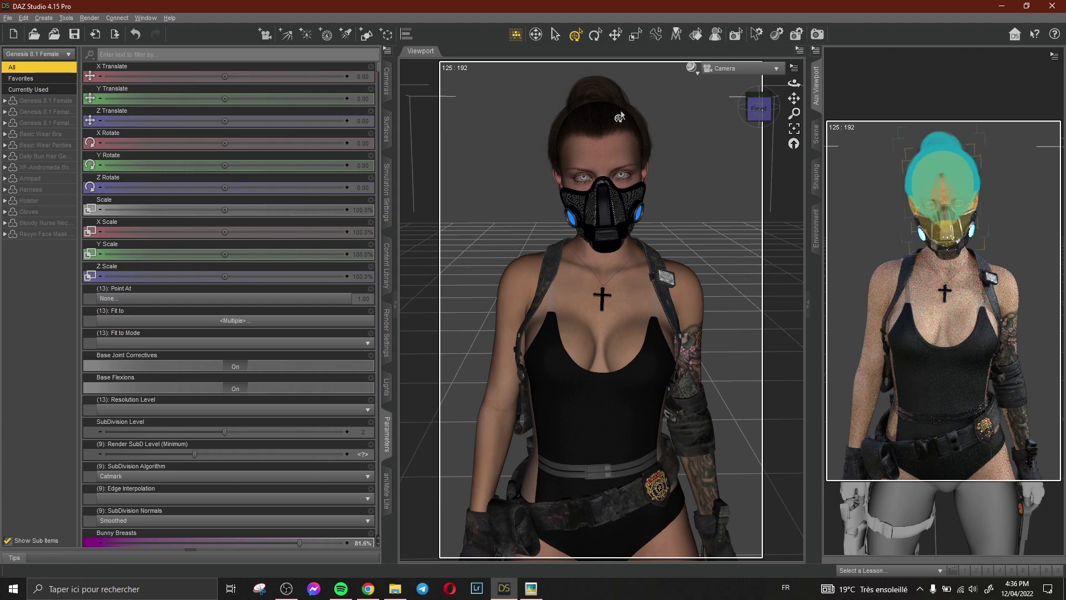
click(388, 267)
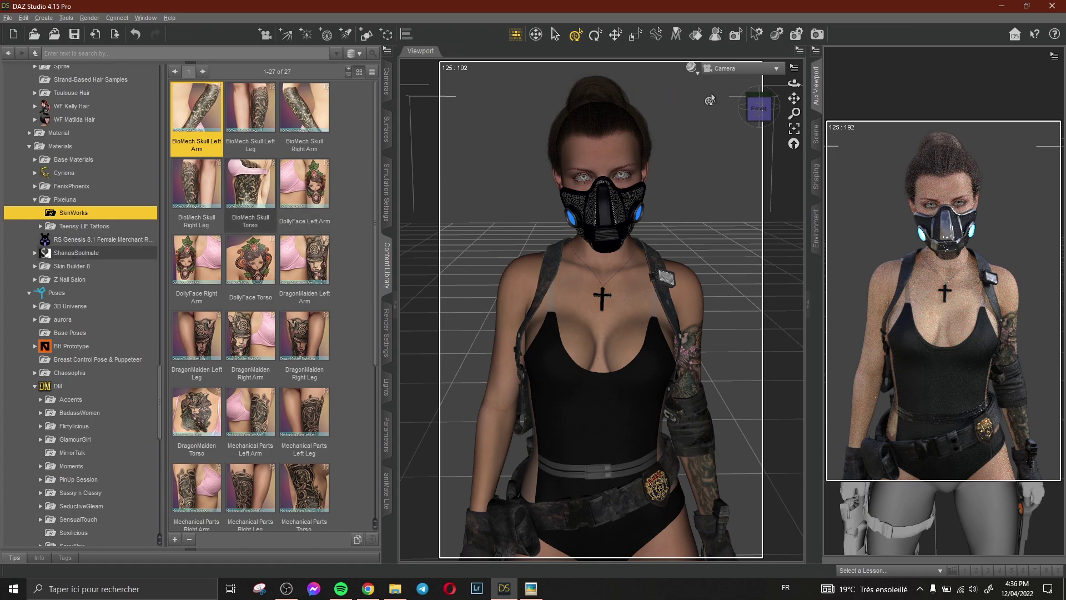
scroll(80, 261, up, 9)
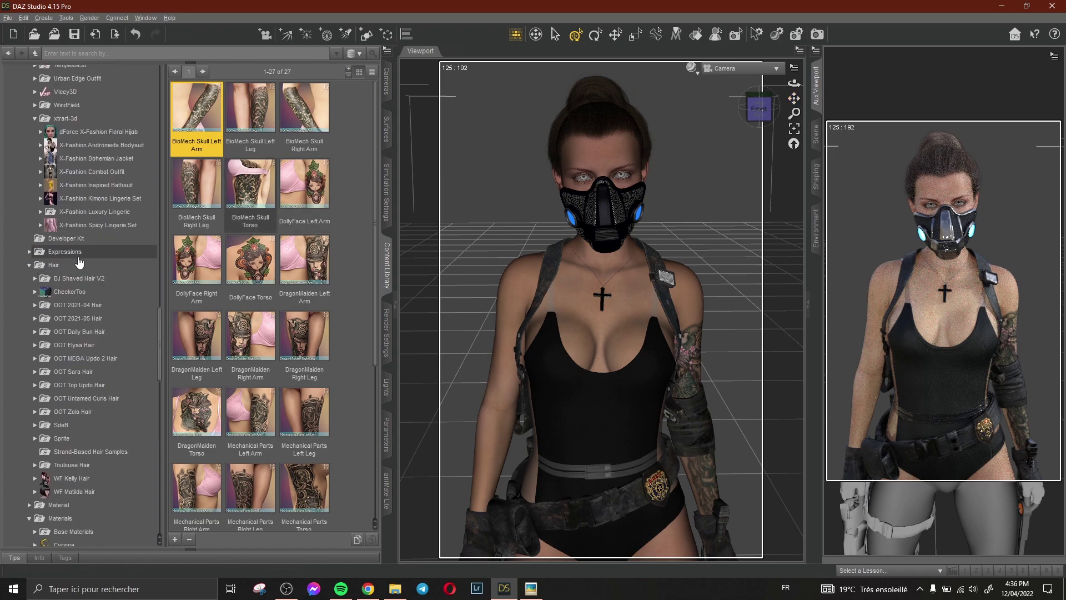
scroll(79, 261, up, 7)
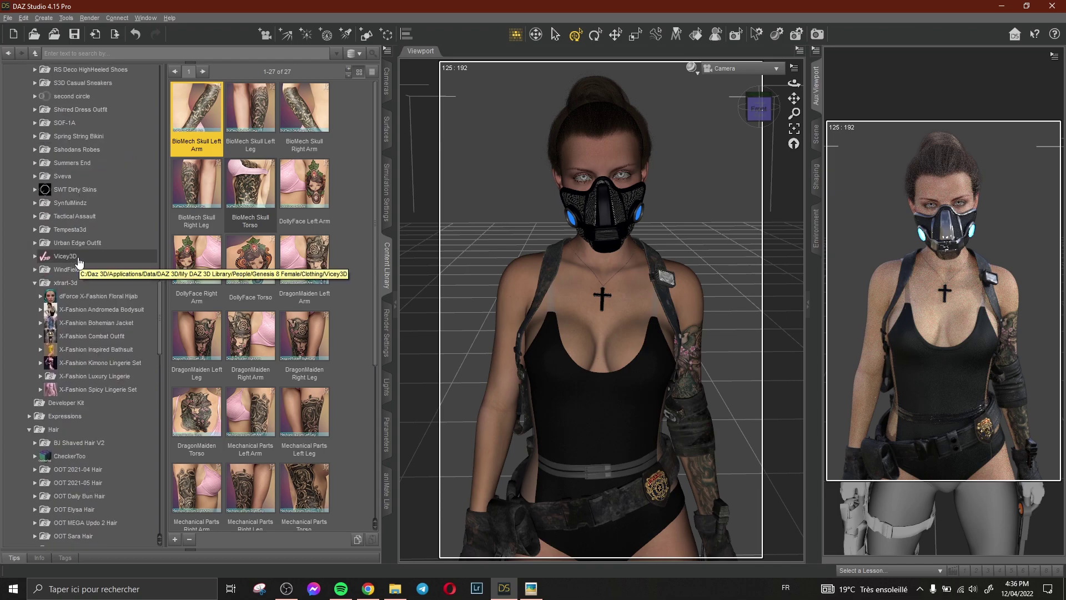
scroll(79, 261, up, 9)
scroll(79, 262, up, 15)
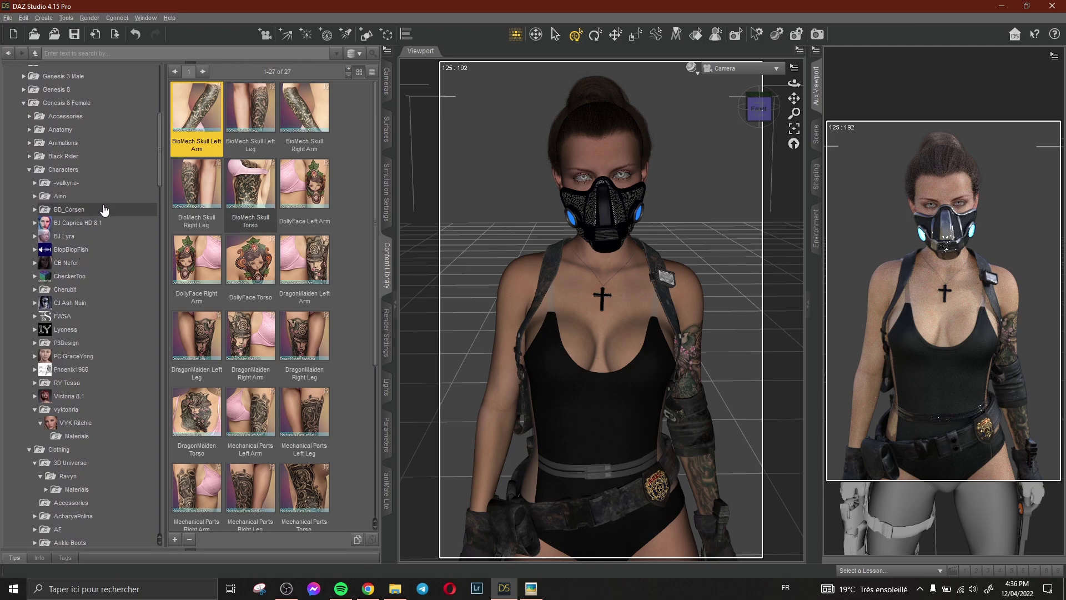
scroll(112, 181, up, 4)
scroll(112, 183, up, 1)
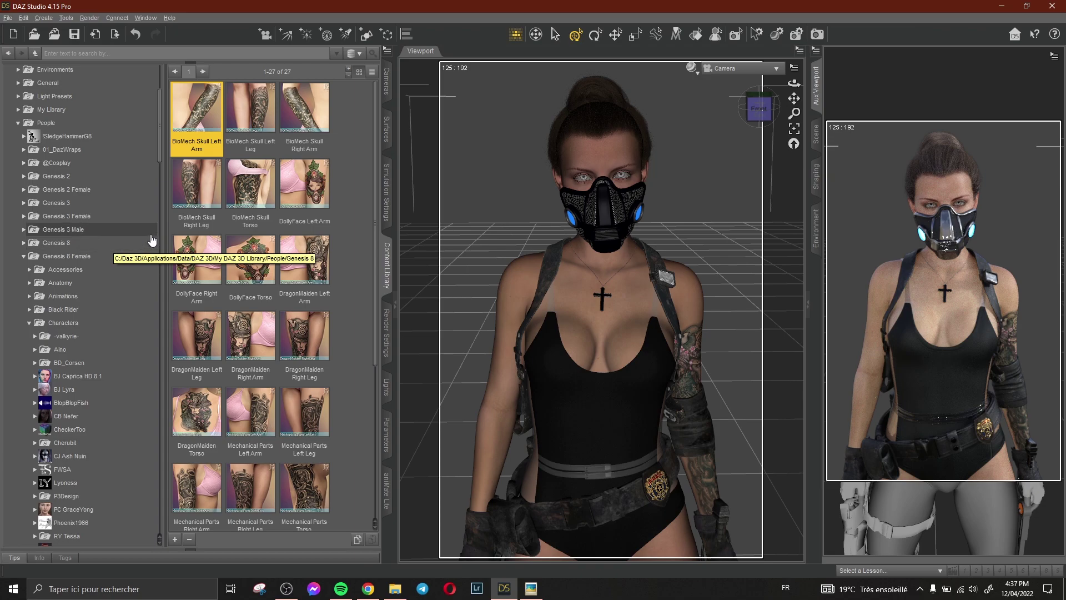
scroll(109, 214, up, 2)
click(102, 172)
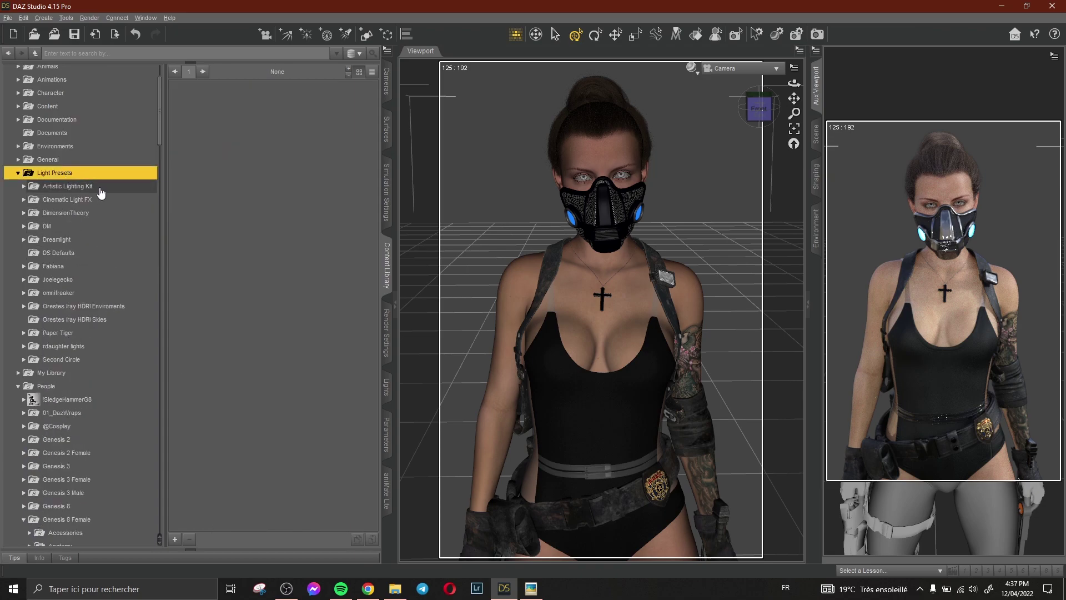
click(95, 347)
click(90, 364)
double_click(179, 113)
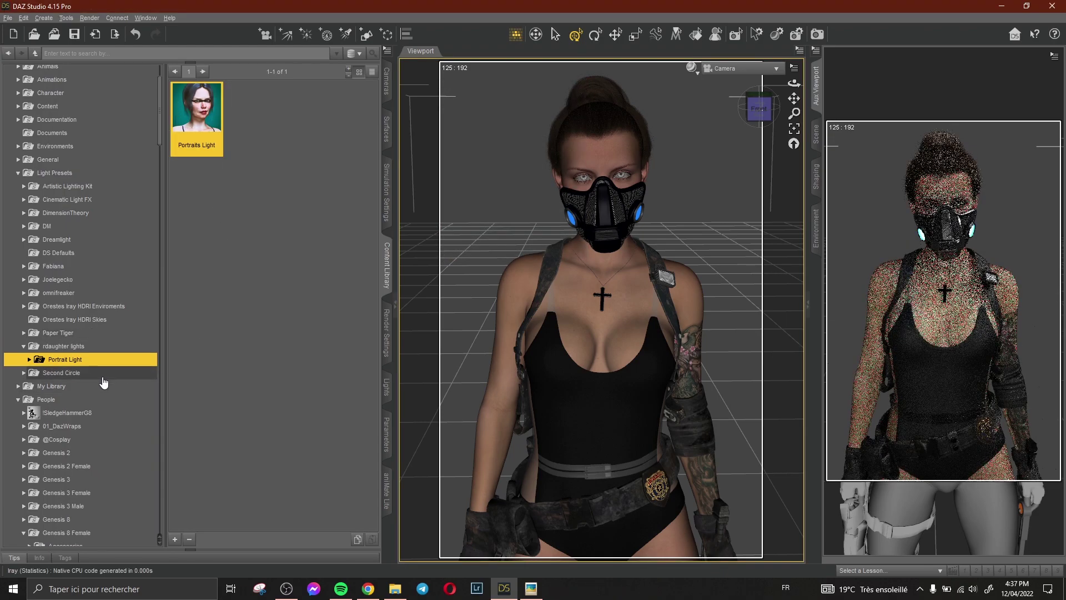
double_click(96, 361)
click(91, 373)
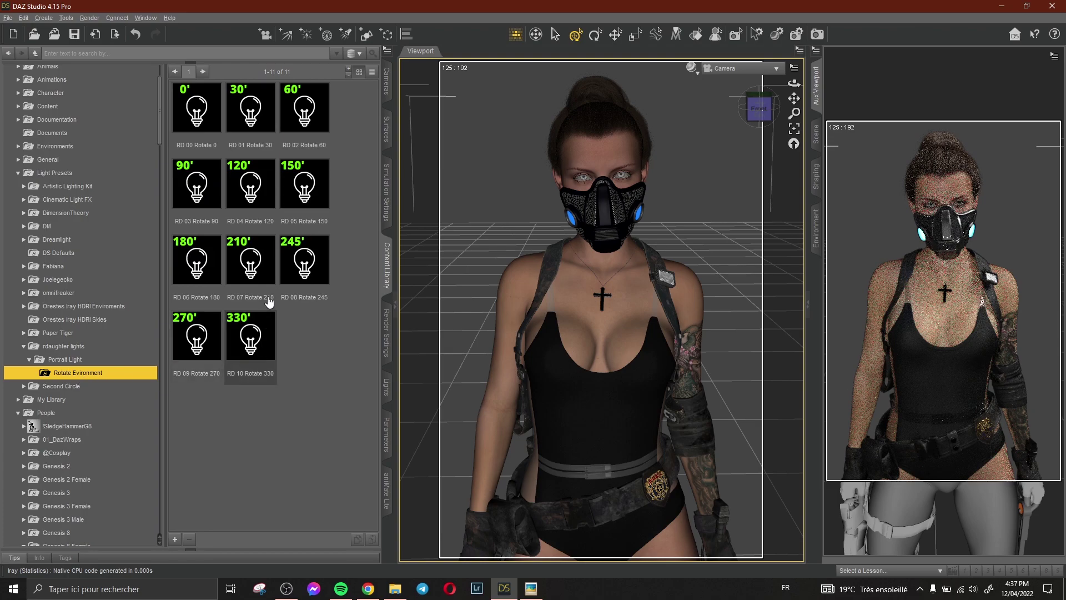
Try different environment rotations for the portrait light, including 150, 210, 90, 60 and 245 degrees, judging each against the reference render
double_click(305, 189)
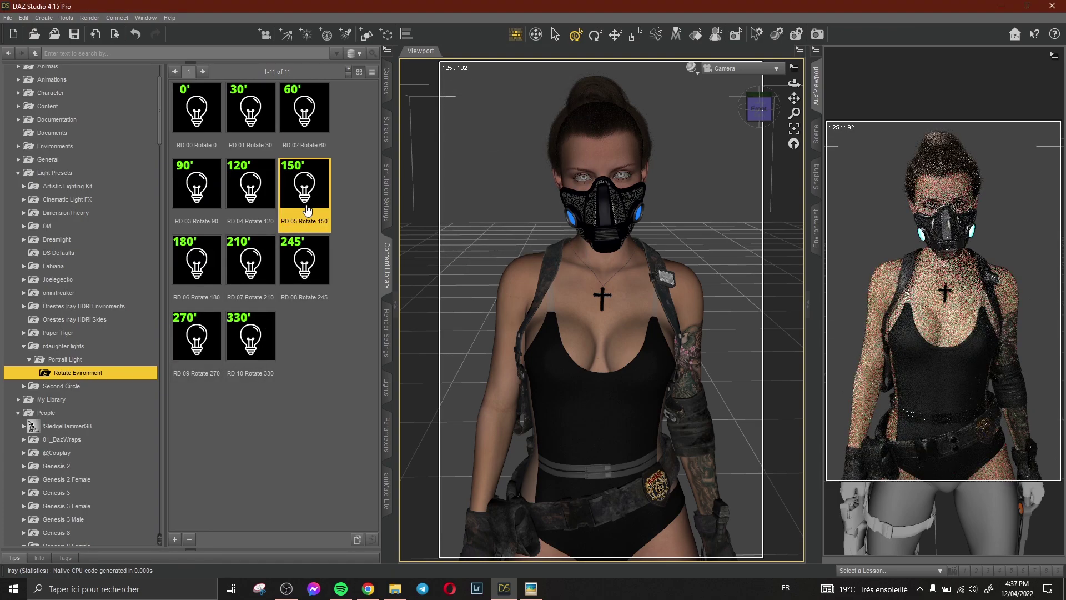
double_click(250, 186)
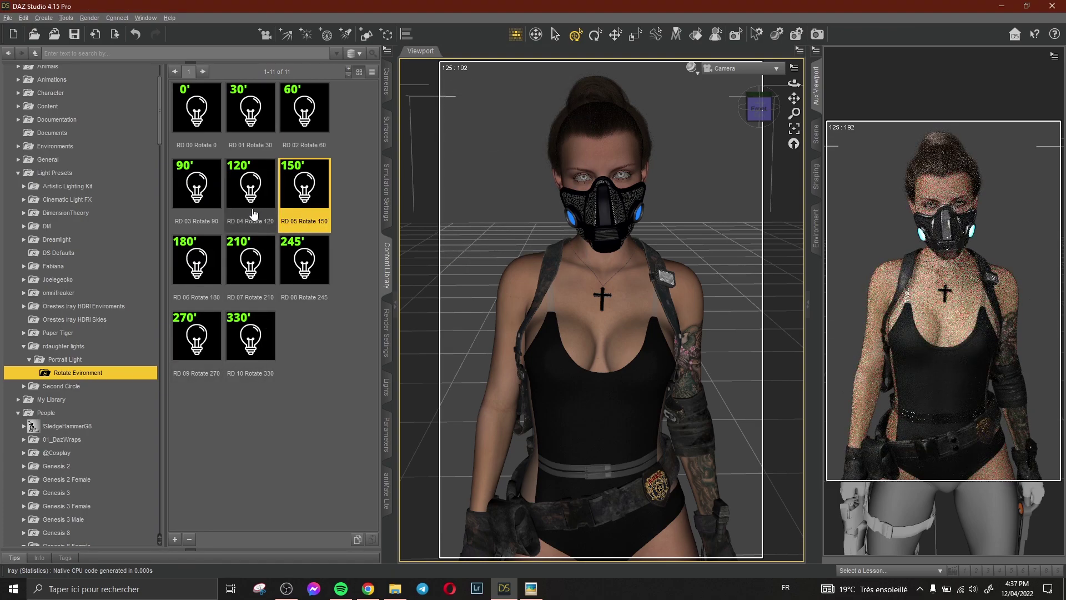
double_click(249, 272)
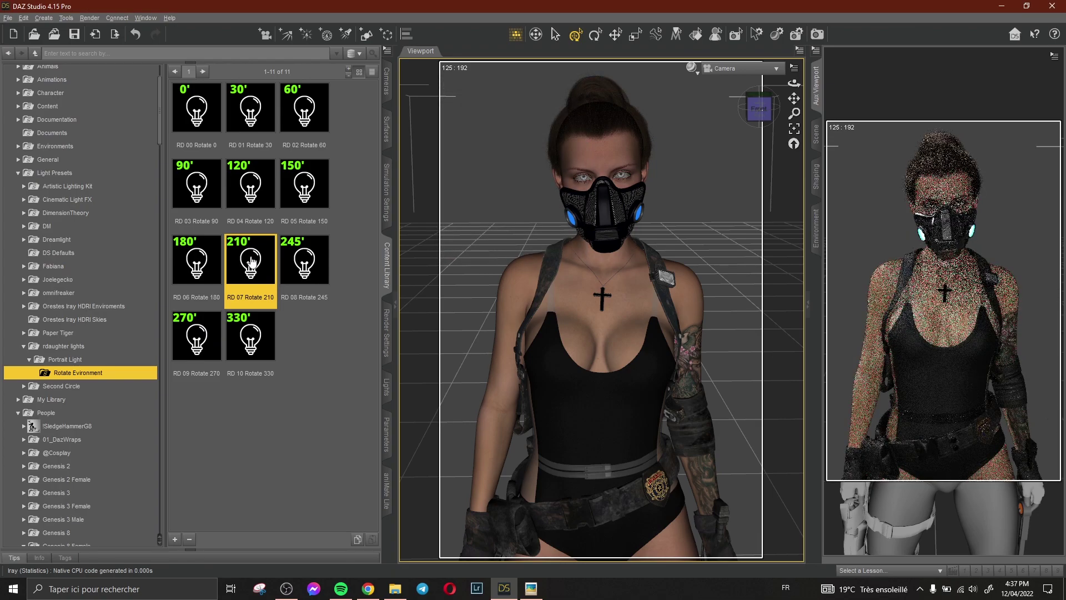
double_click(189, 171)
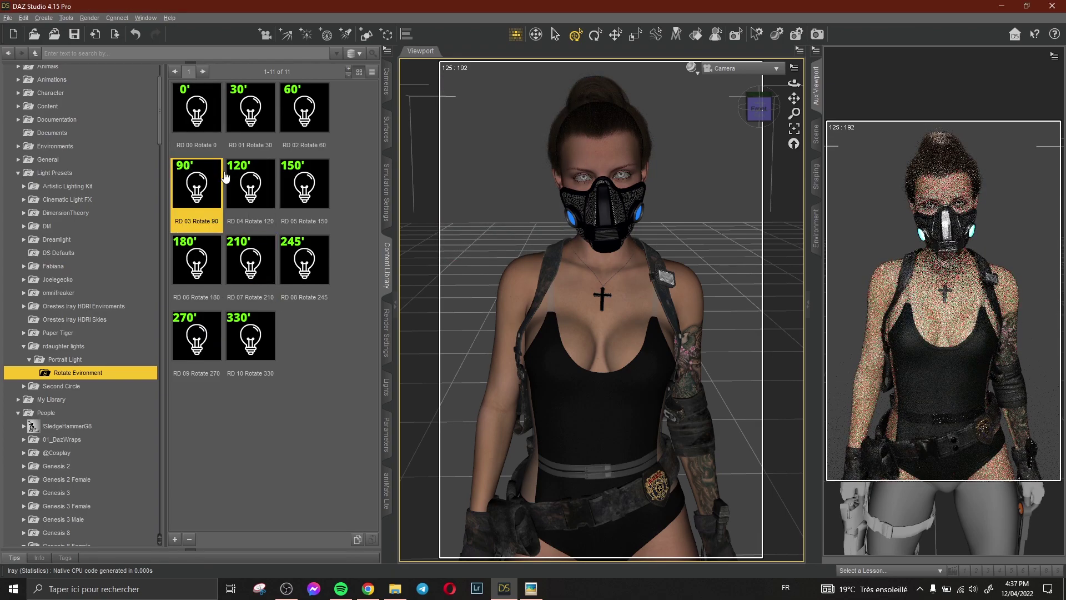
double_click(321, 127)
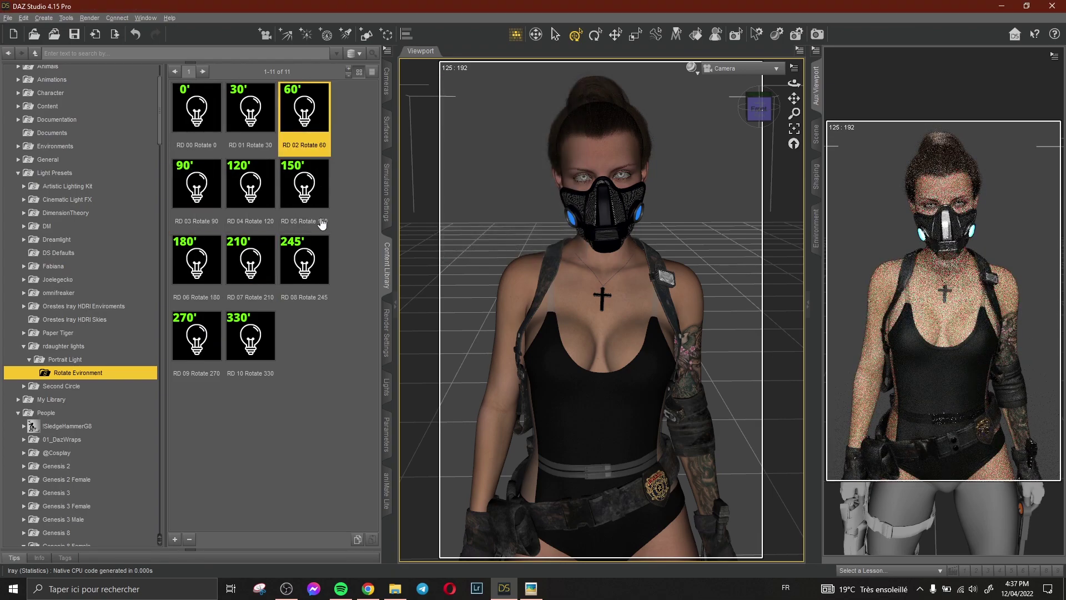
double_click(320, 272)
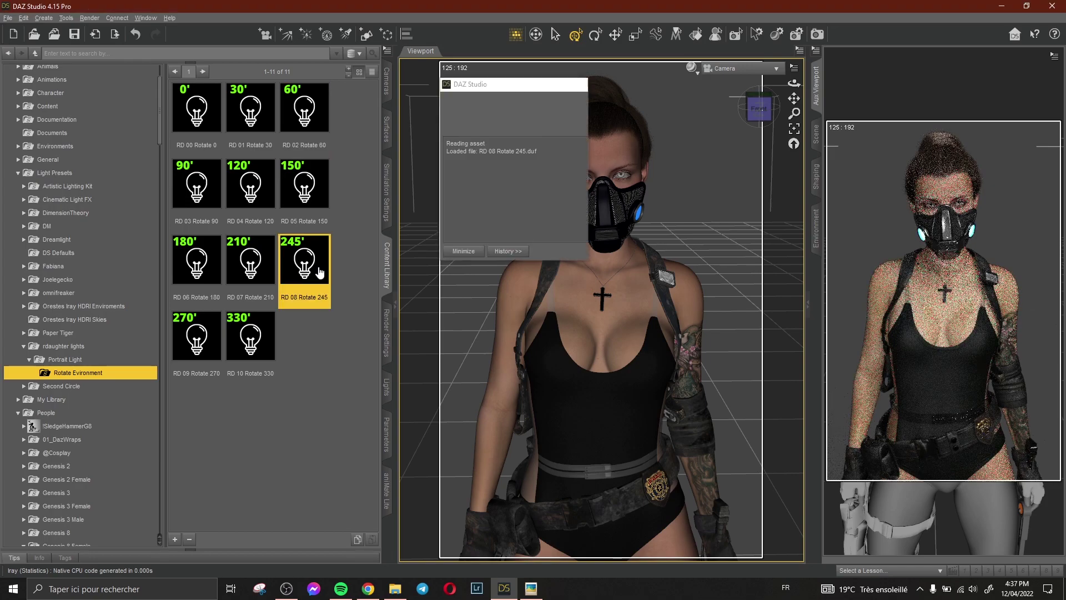
double_click(199, 329)
double_click(311, 183)
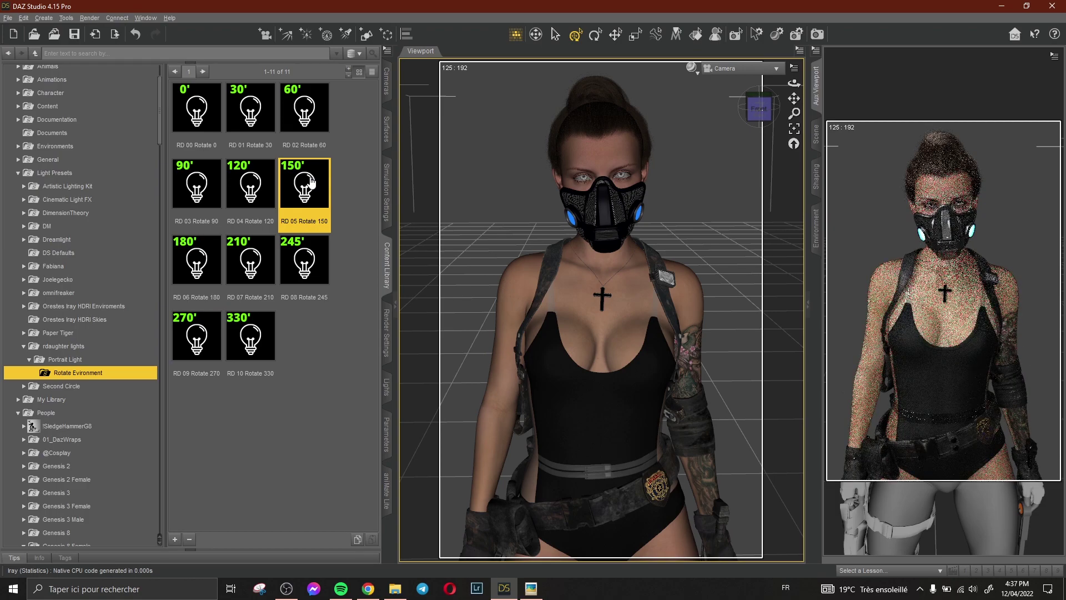
click(533, 592)
click(531, 592)
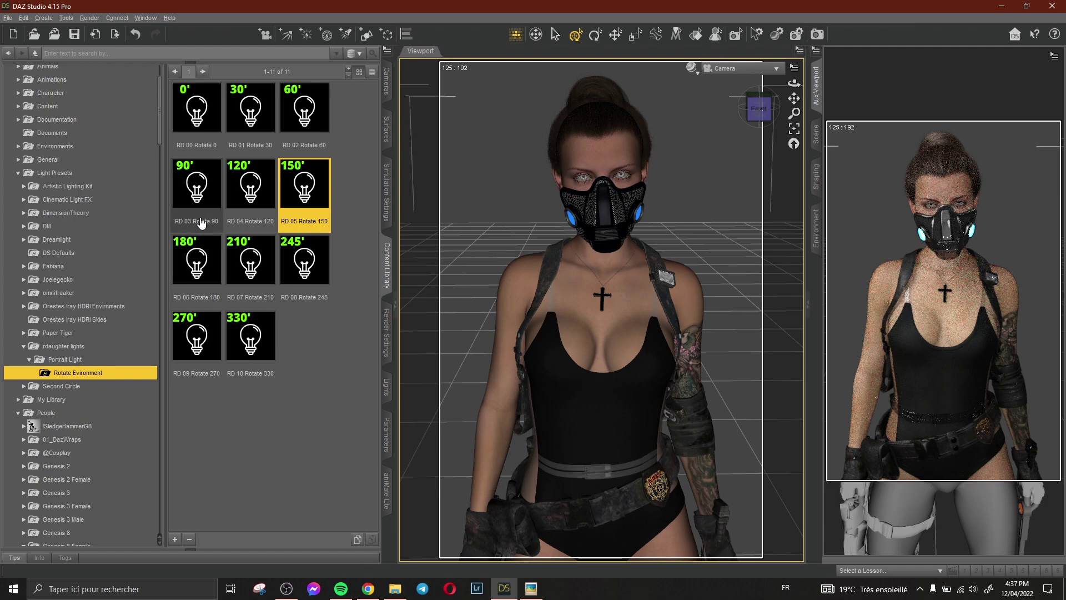
Compare the 120 and 150 degree environment rotations in the preview and apply RD 04 Rotate 120
double_click(197, 259)
click(304, 183)
double_click(250, 184)
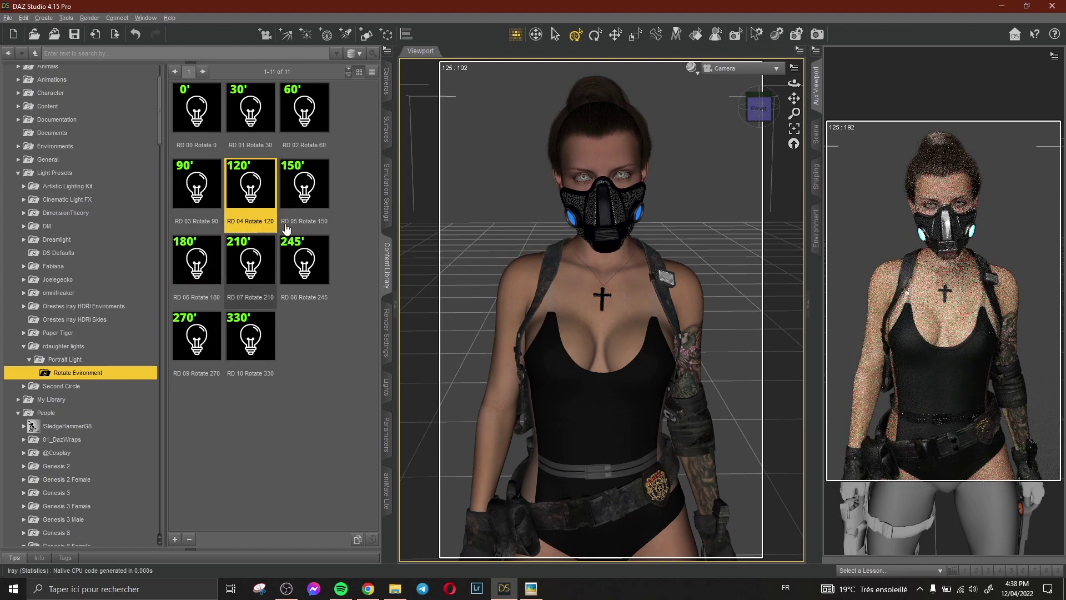
double_click(303, 202)
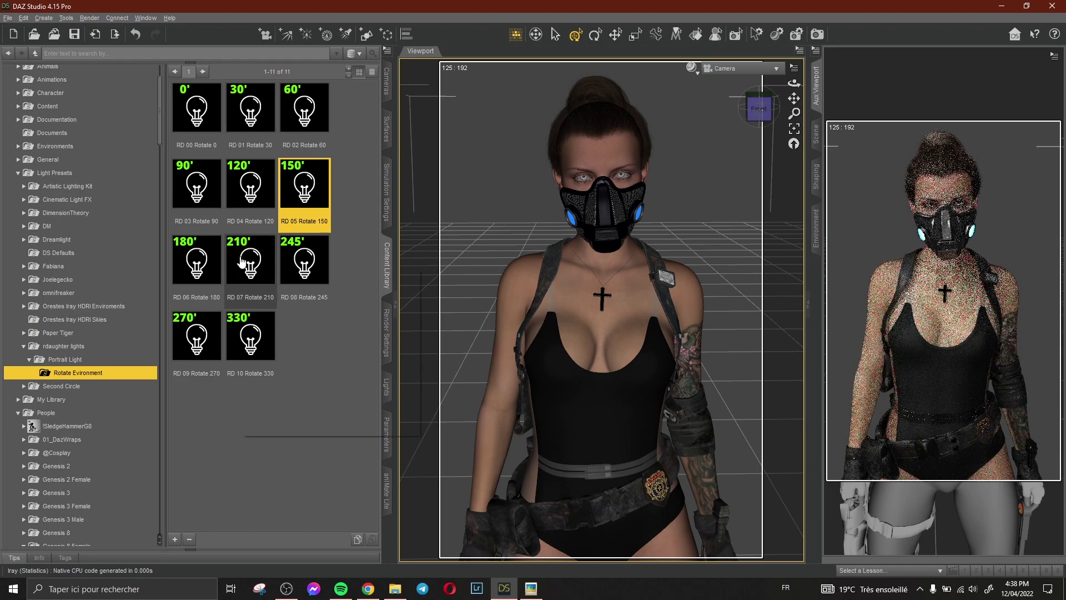
double_click(242, 188)
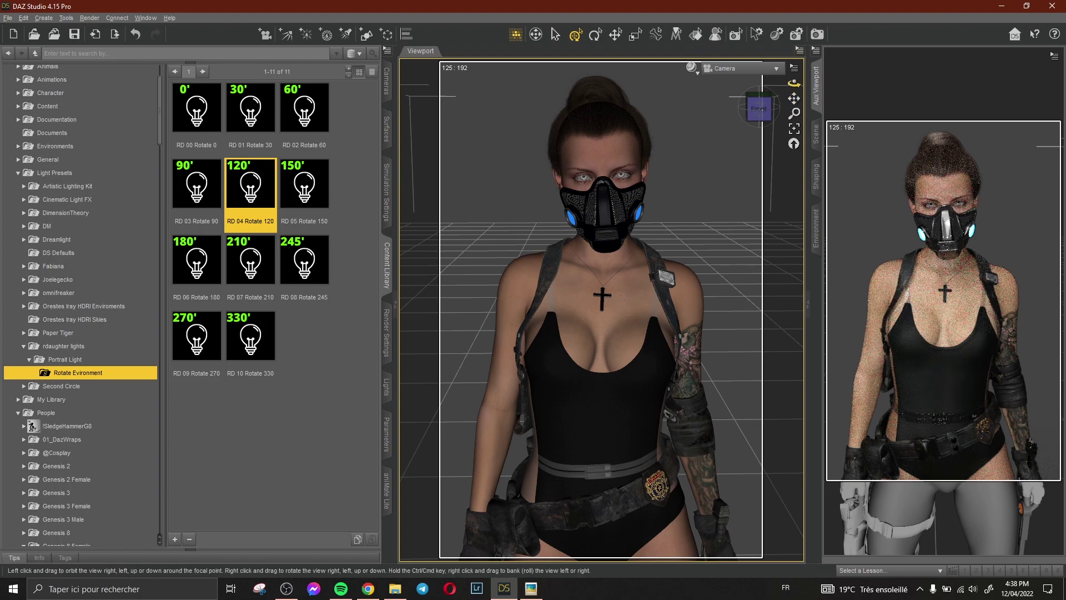
Orbit the Camera view to a more level angle, and set the main viewport to Perspective View showing the whole figure and the camera
drag(794, 82, 728, 155)
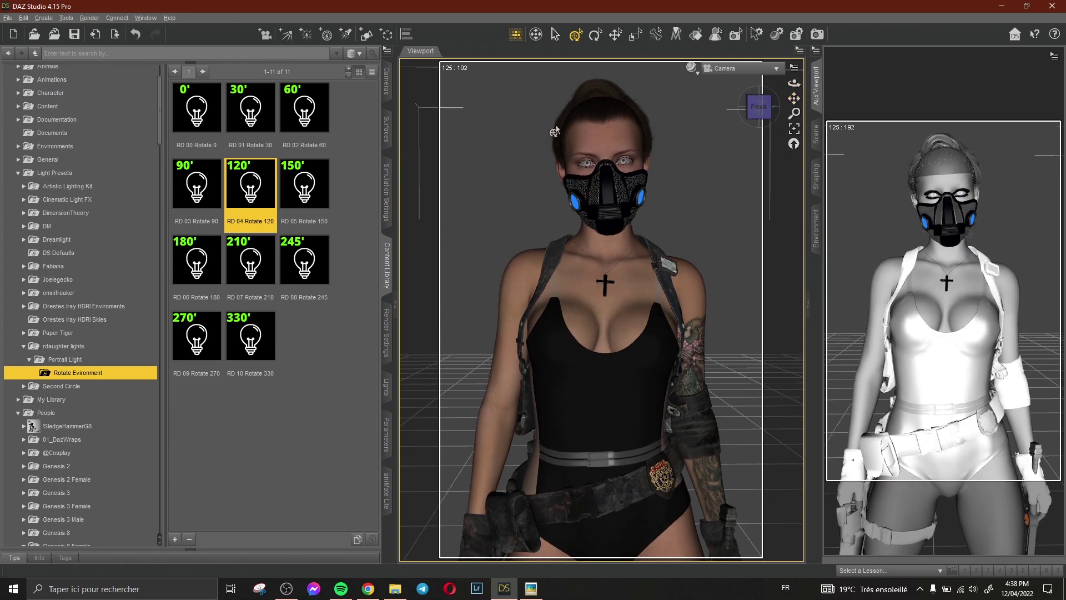
click(728, 74)
click(717, 169)
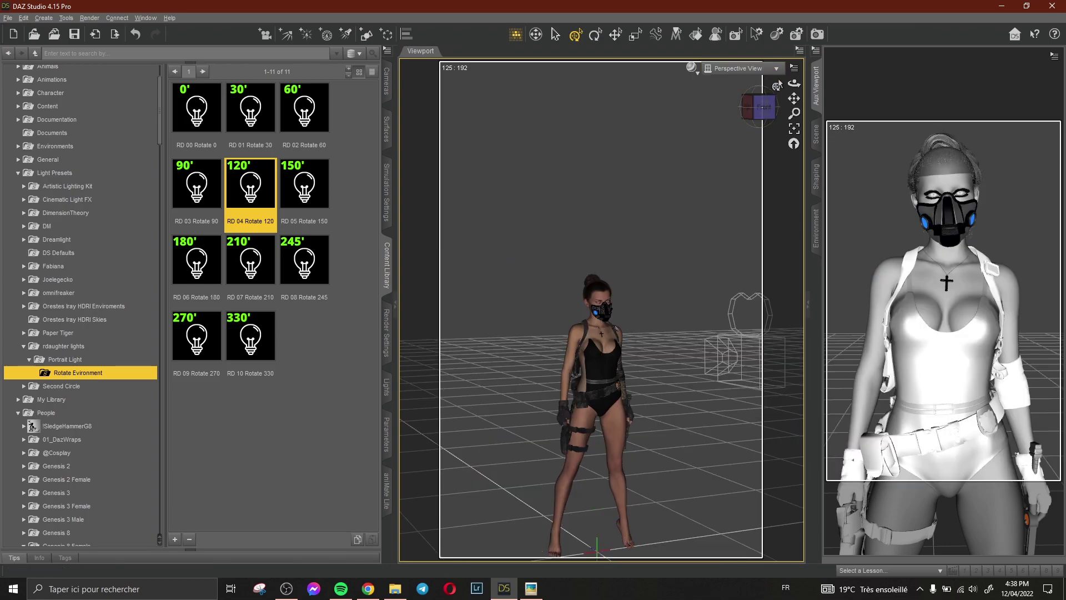
drag(794, 82, 716, 116)
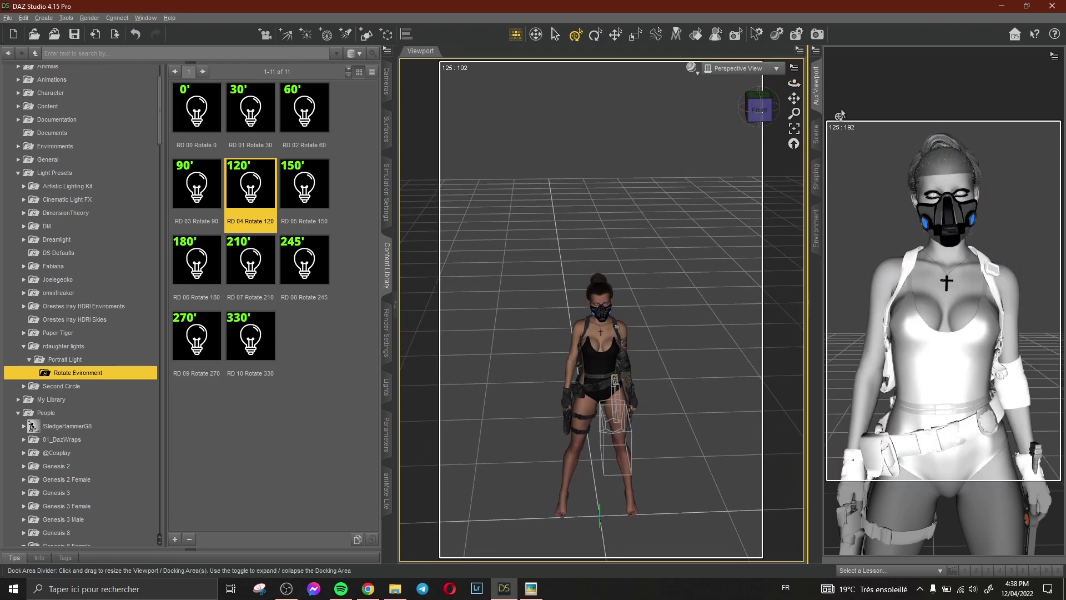
mouse_move(794, 100)
mouse_down()
mouse_move(758, 84)
mouse_move(745, 63)
mouse_move(794, 114)
mouse_move(794, 84)
mouse_up()
Load the 01-Emissive Cylinder prop from Fabiana's AfterGlow Props And Lights folder into the scene
scroll(88, 399, down, 12)
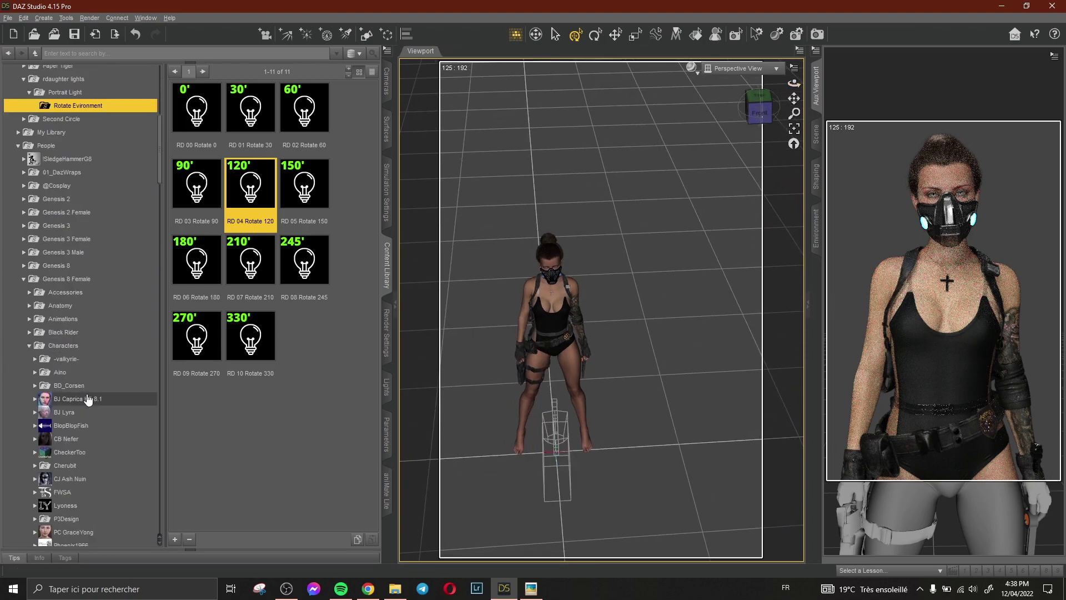
scroll(88, 399, down, 15)
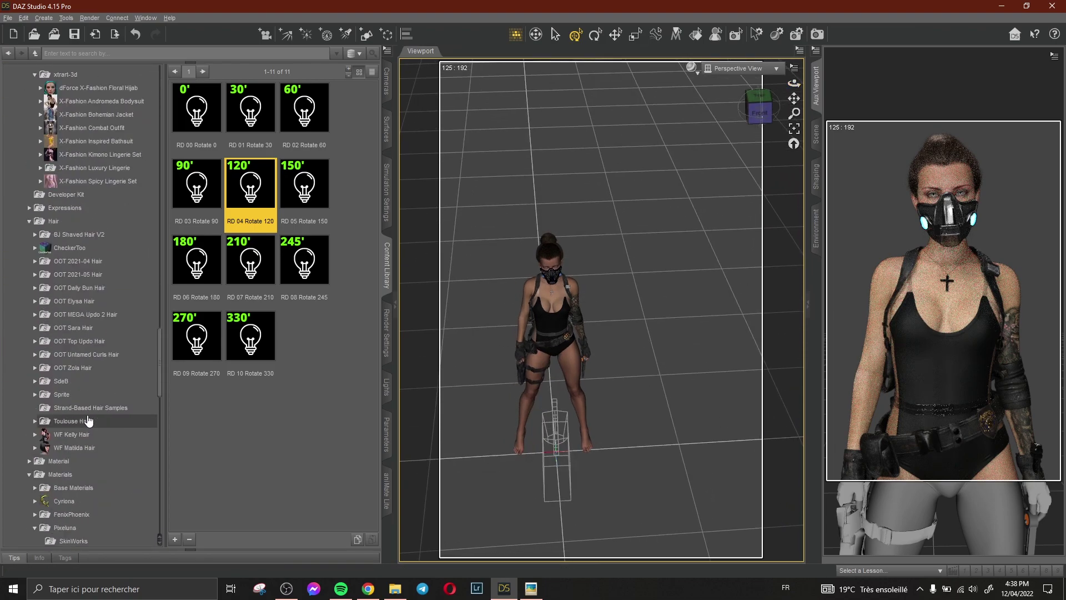
scroll(87, 420, down, 10)
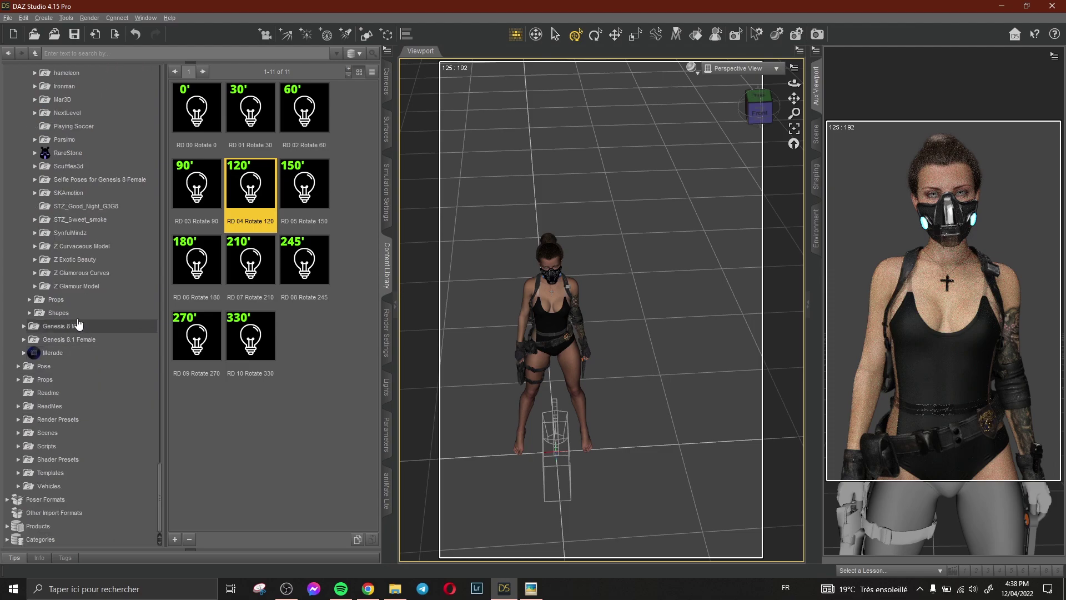
click(89, 378)
click(68, 337)
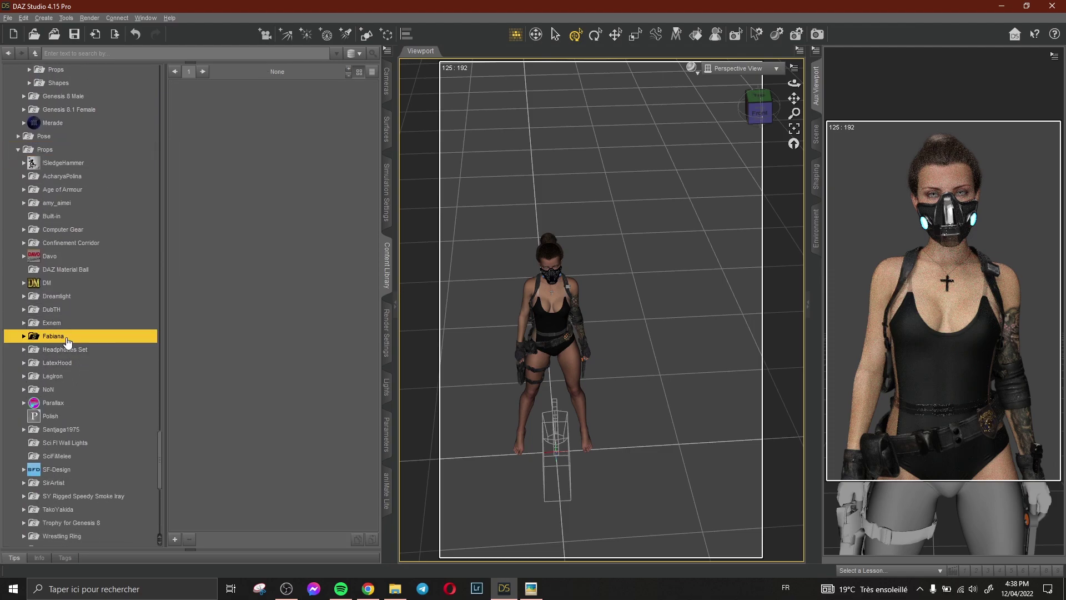
click(65, 353)
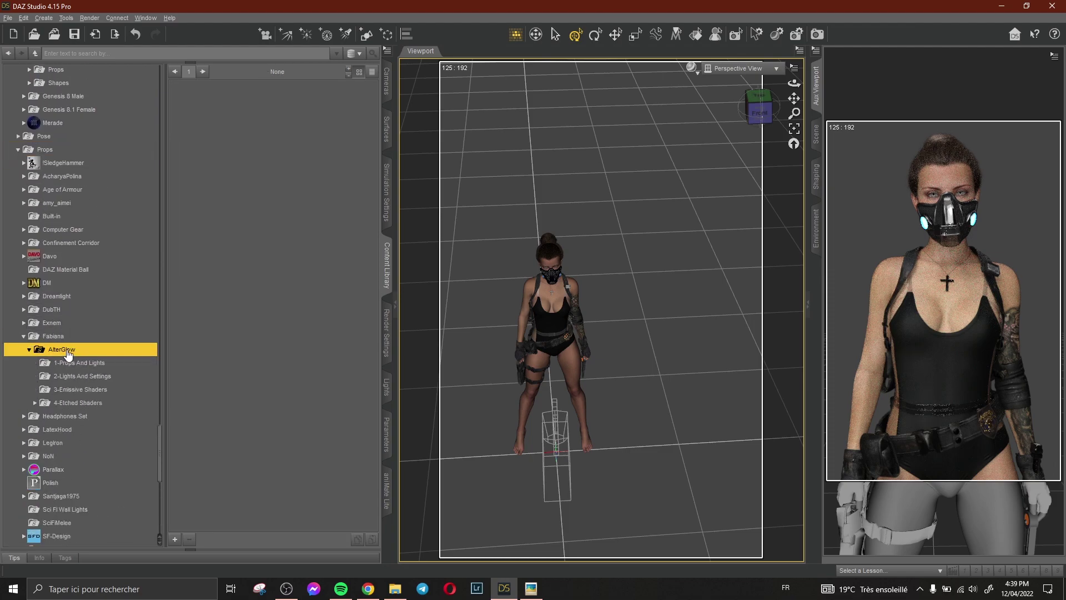
click(66, 362)
click(551, 423)
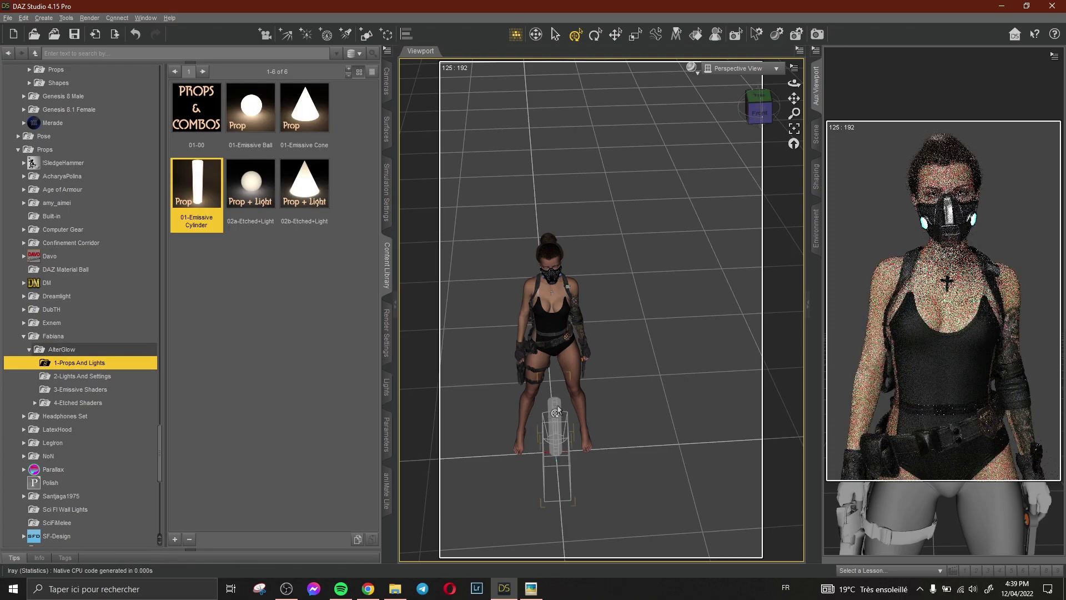
Enlarge the emissive cylinder to taller than the figure and place it on the floor beside her right arm, outside the camera's framing
click(554, 407)
drag(557, 457, 678, 485)
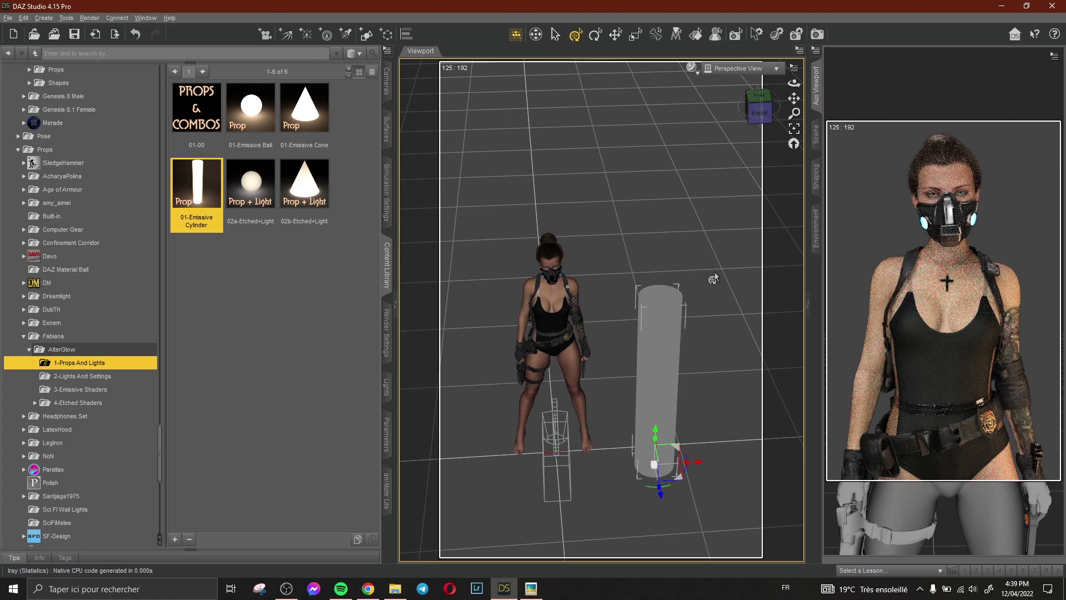
drag(795, 82, 776, 106)
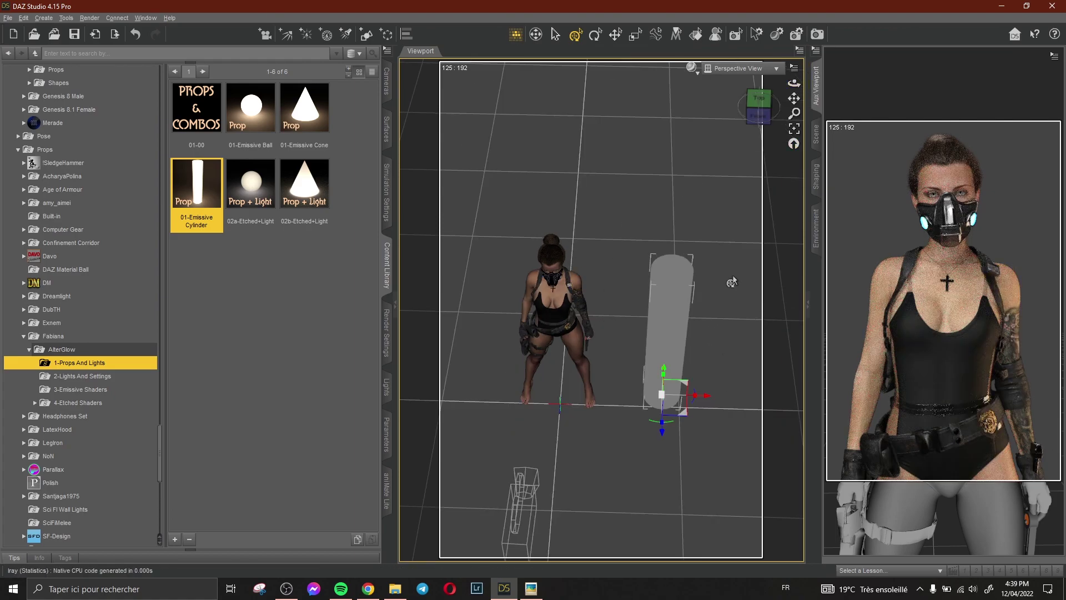
drag(680, 439, 472, 432)
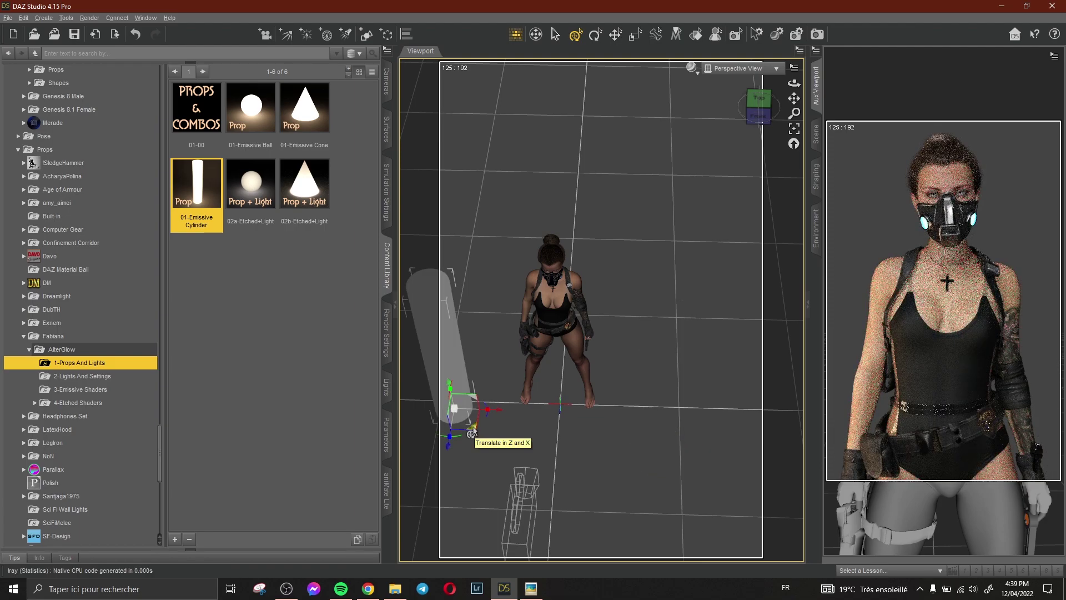
Switch the main viewport back to Camera and slightly adjust its framing of the figure
click(741, 68)
click(717, 167)
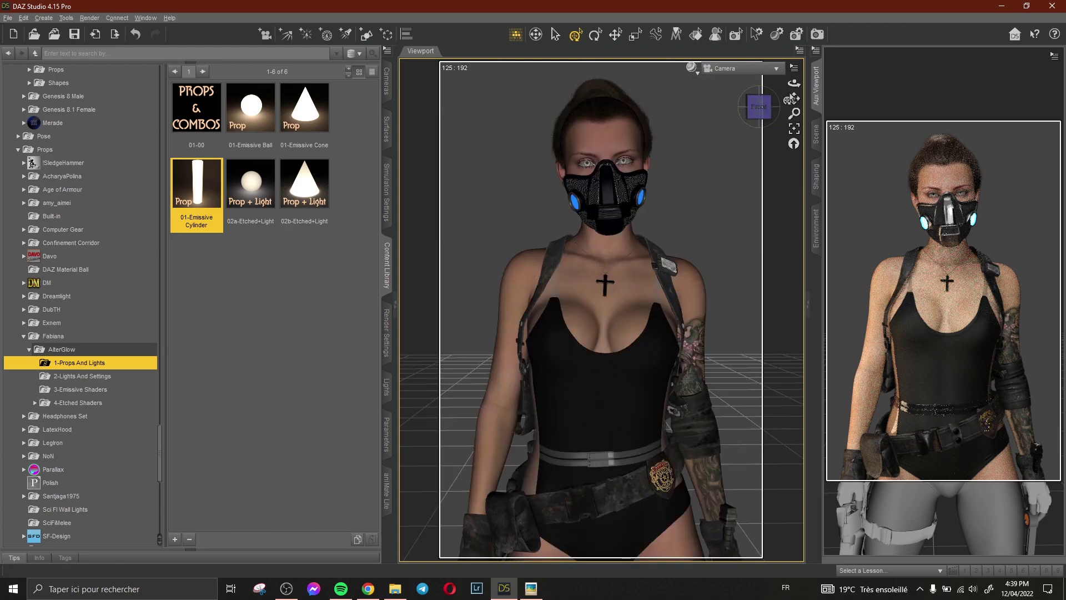
drag(793, 99, 795, 83)
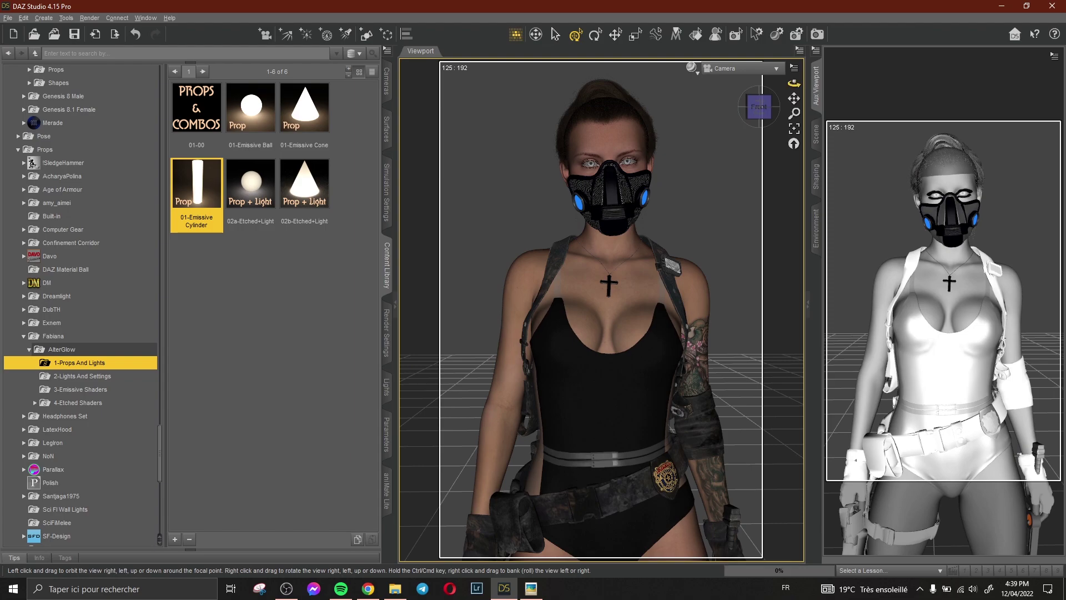